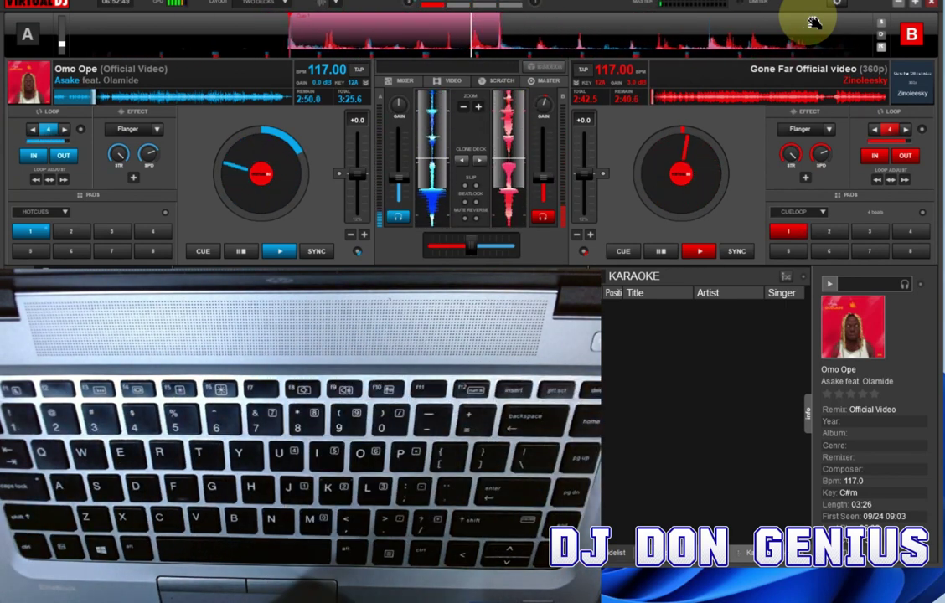
# Switch to File Explorer and open the VDJ Recordings folder inside Documents to view the recorded mixes.
pyautogui.press('8')
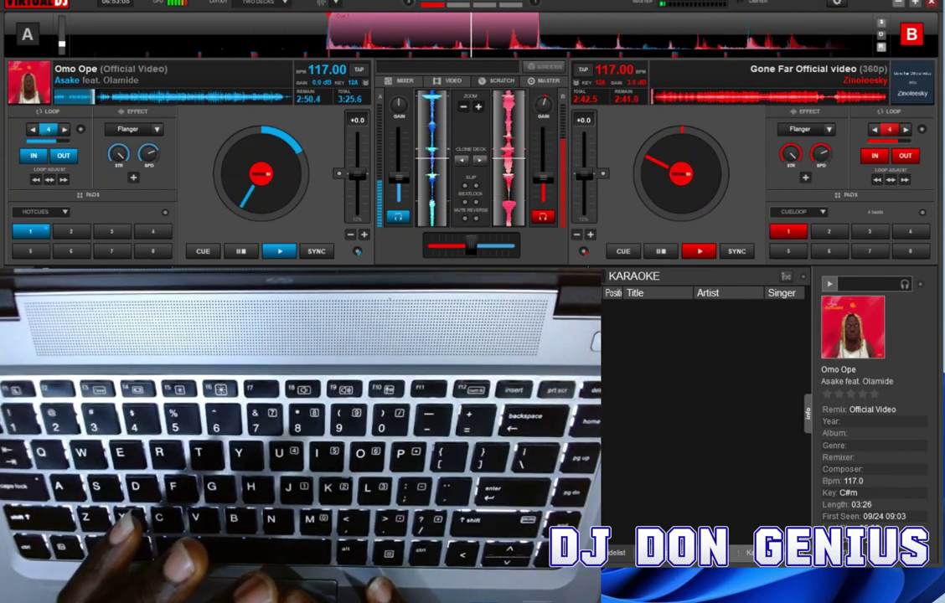
pyautogui.press('super+e')
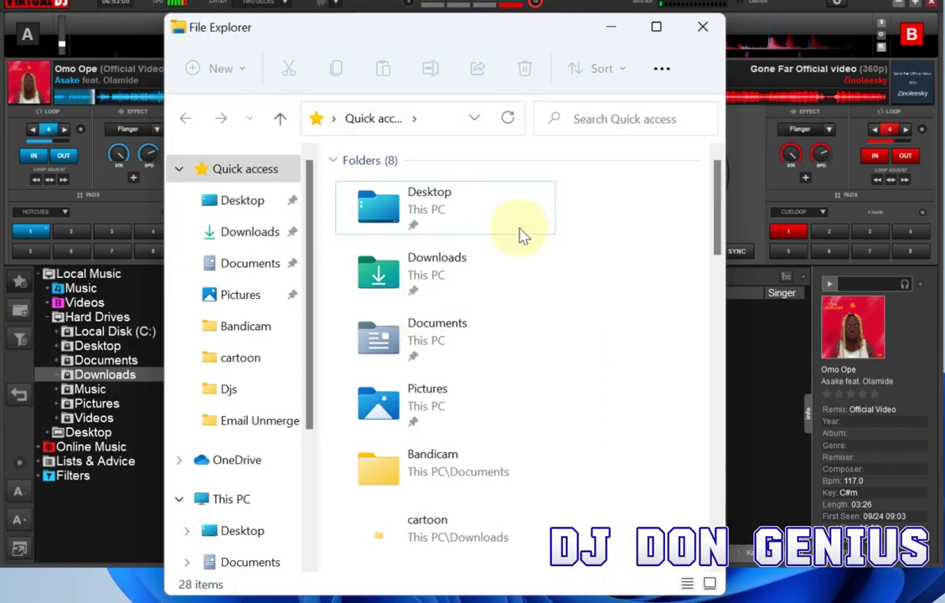
pyautogui.click(251, 273)
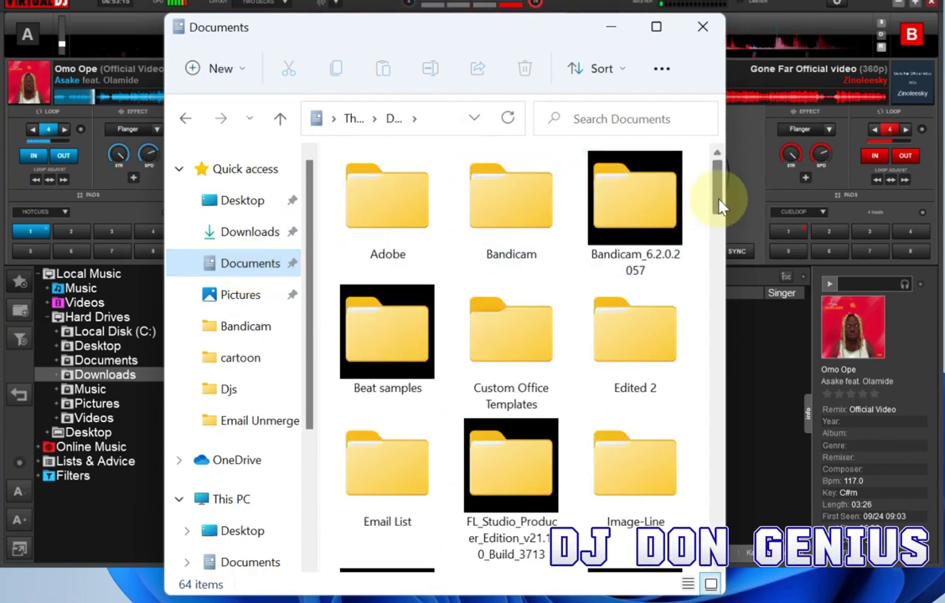
pyautogui.moveTo(720, 205); pyautogui.dragTo(718, 257)
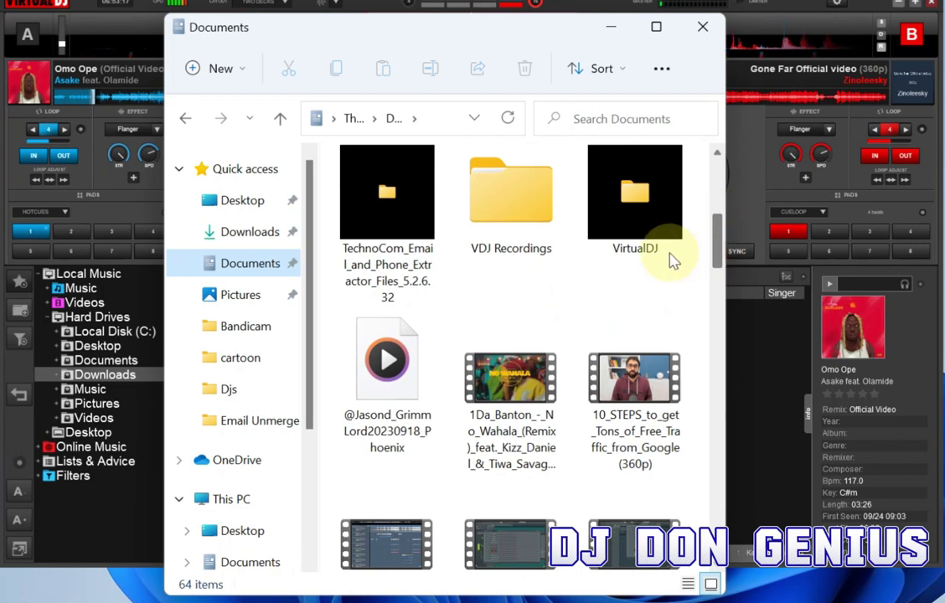
pyautogui.click(503, 216)
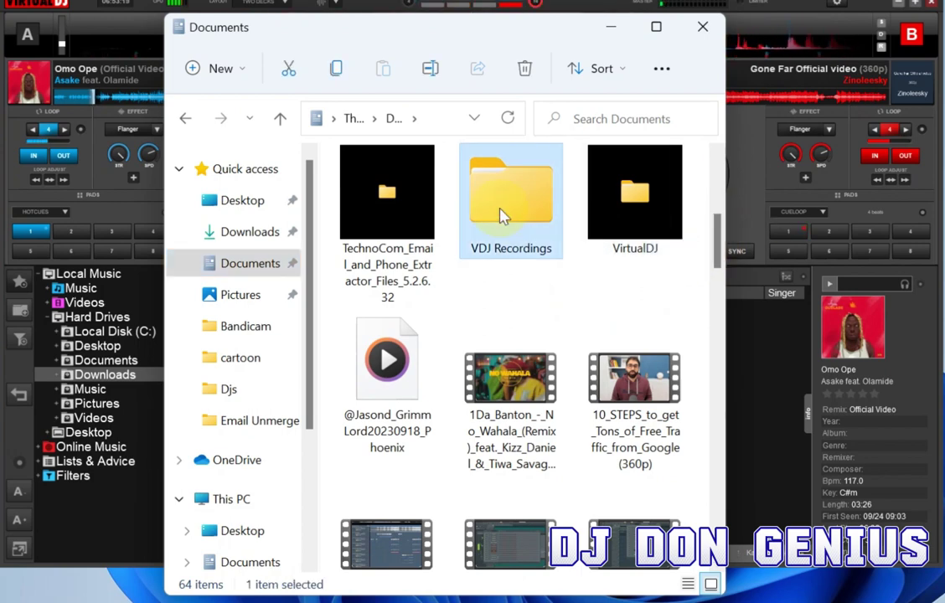
pyautogui.doubleClick(502, 216)
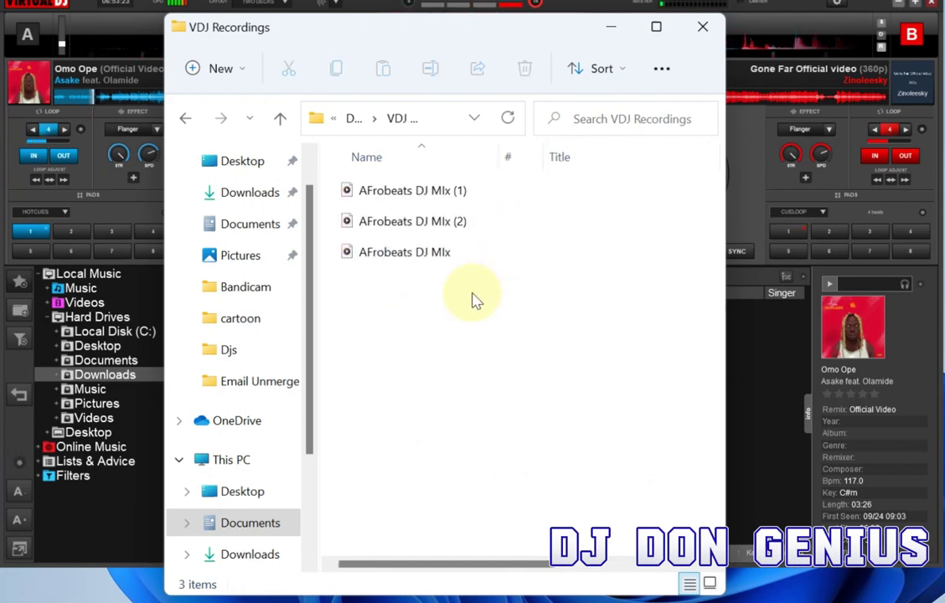
# Return to the Documents folder and minimize the File Explorer window.
pyautogui.click(184, 122)
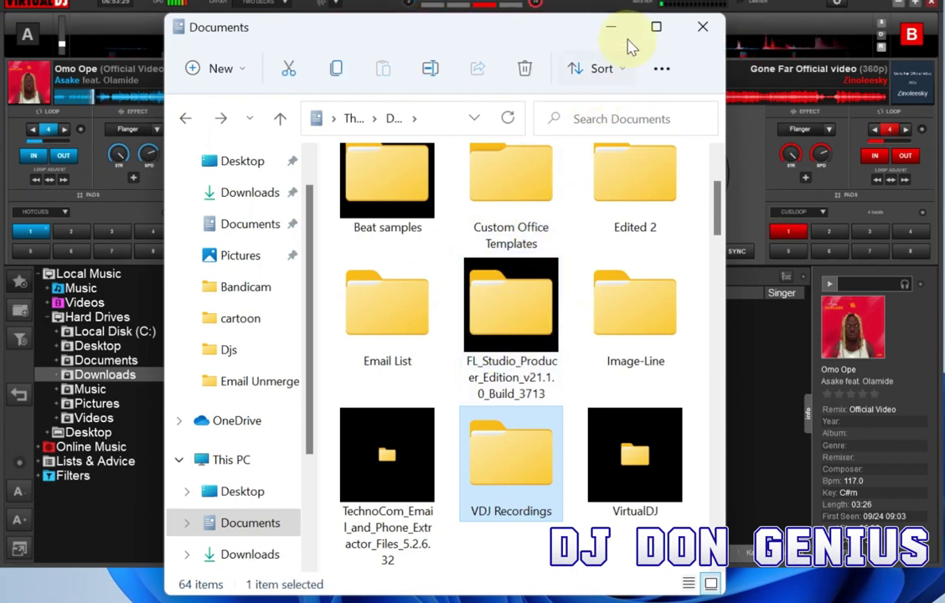
pyautogui.moveTo(382, 25); pyautogui.dragTo(238, 93)
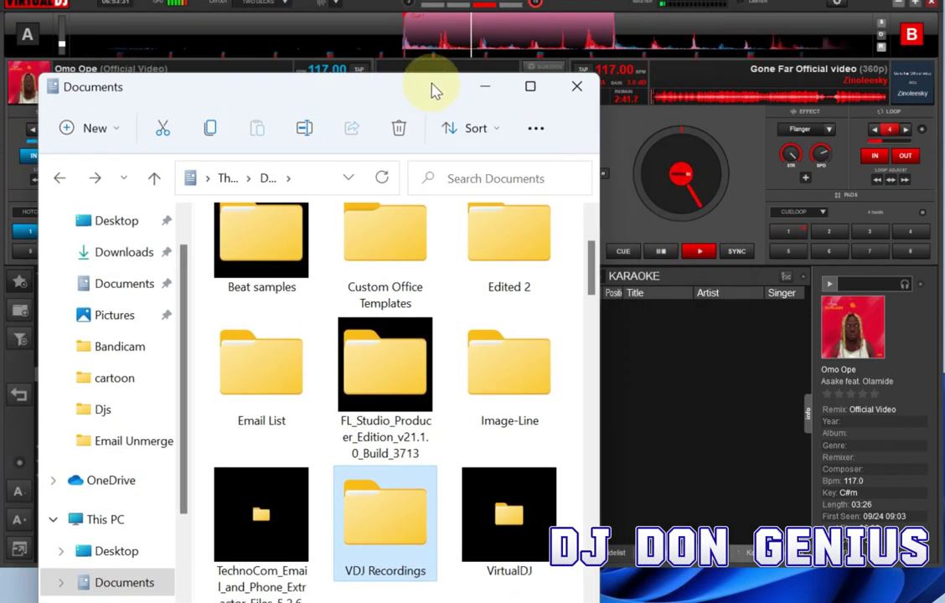
pyautogui.click(490, 88)
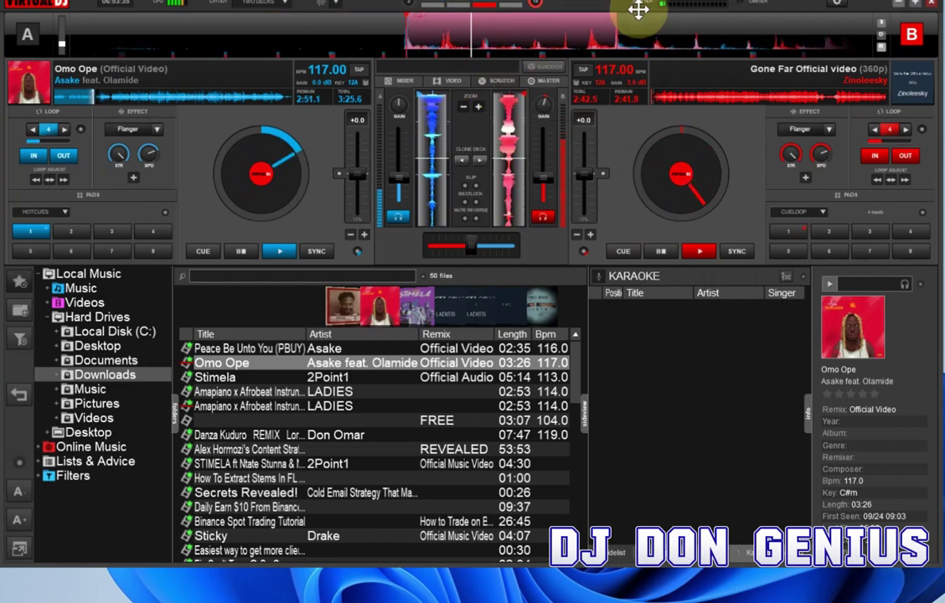
# Open the recording settings and browse to the Documents folder as the save location for the recording file.
pyautogui.click(838, 10)
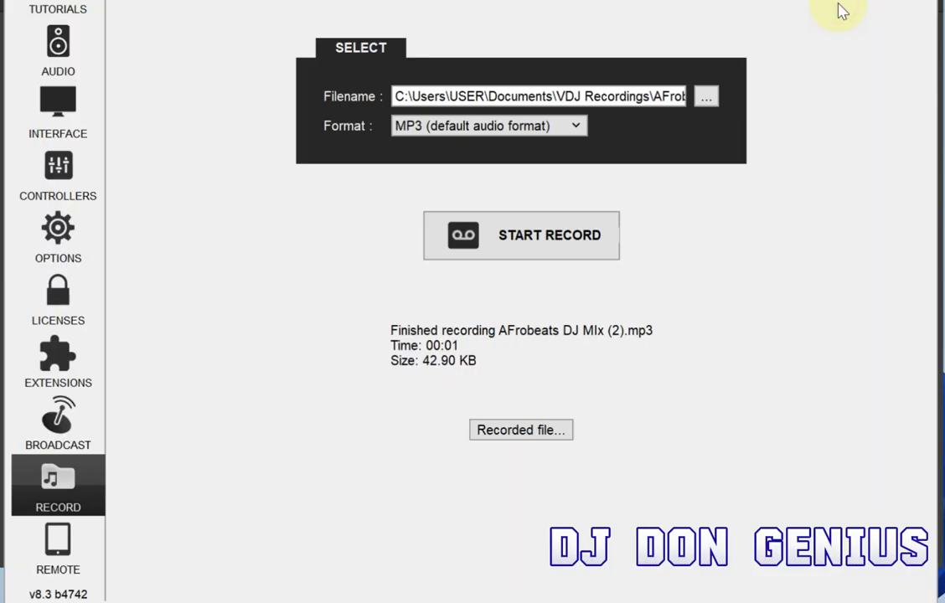
pyautogui.click(710, 97)
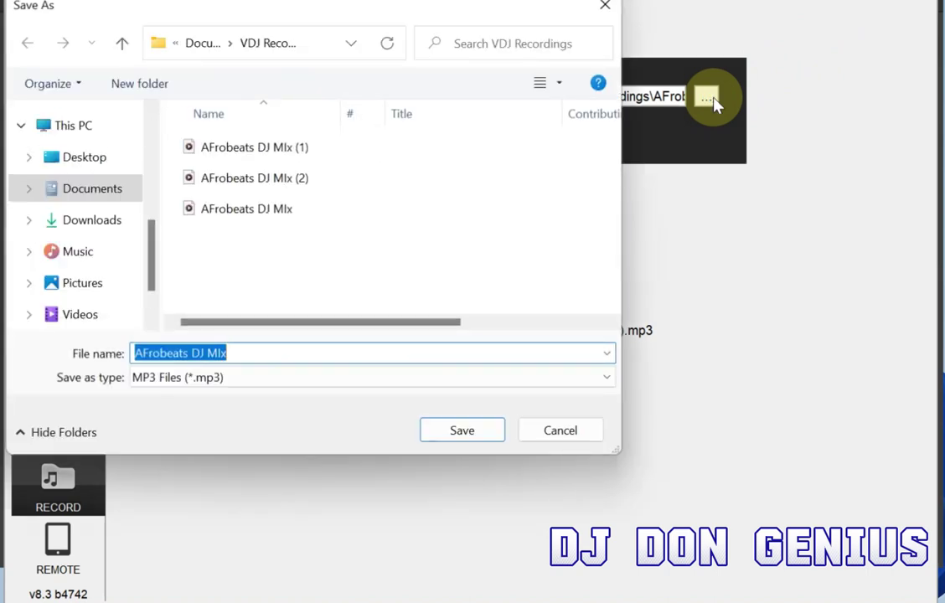
pyautogui.click(94, 192)
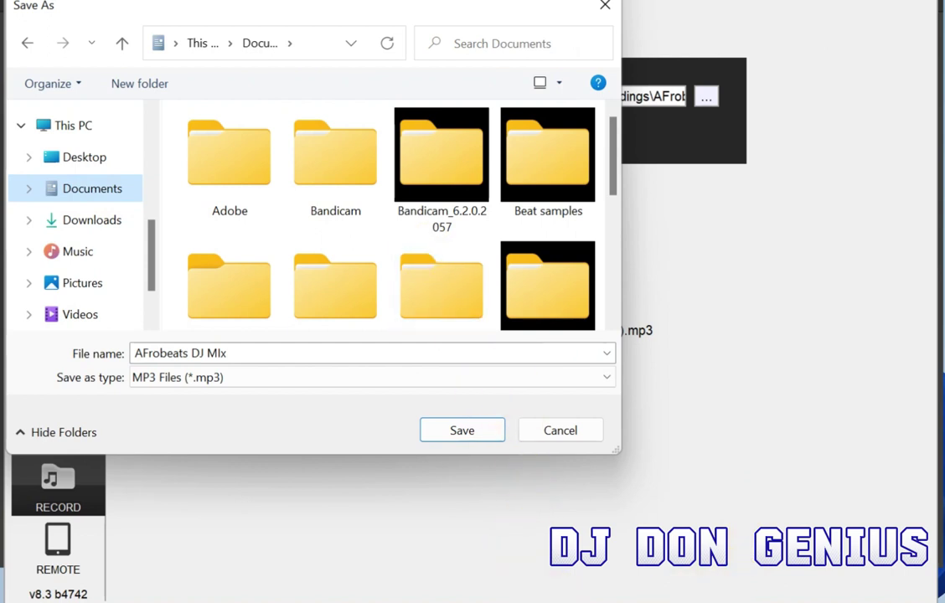
pyautogui.click(500, 602)
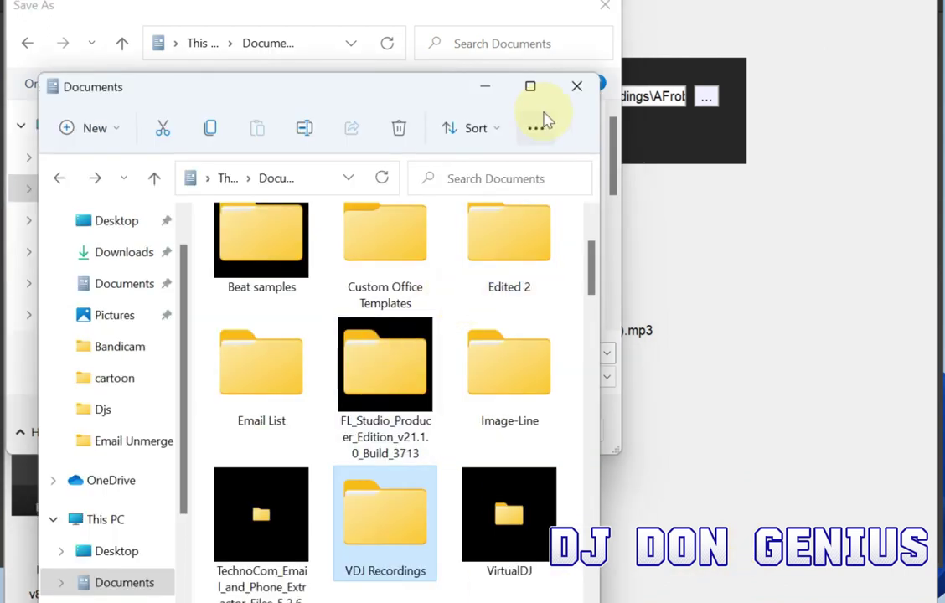
pyautogui.click(496, 92)
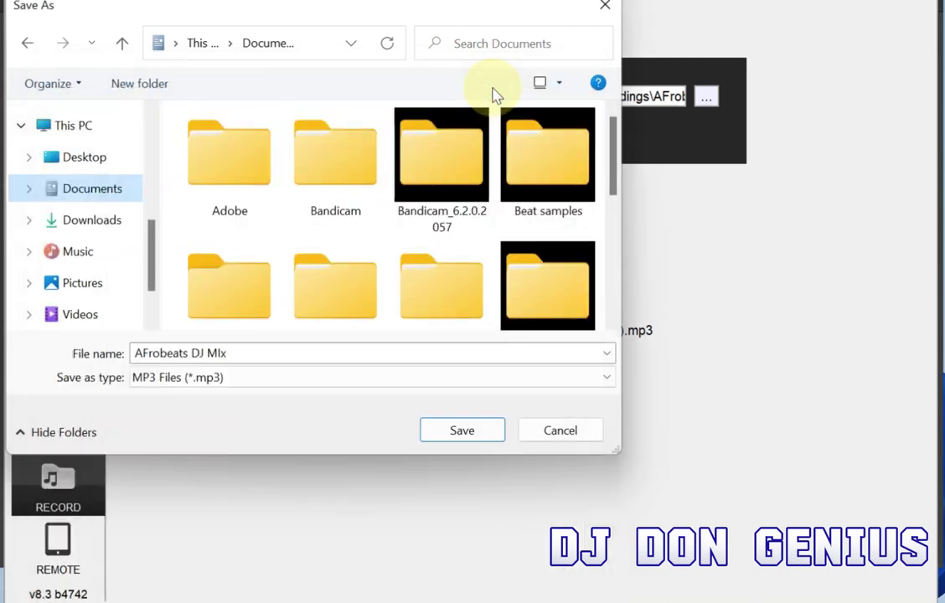
# Change the recording's file name to "AFrobeats DJ Mix live".
pyautogui.doubleClick(223, 355)
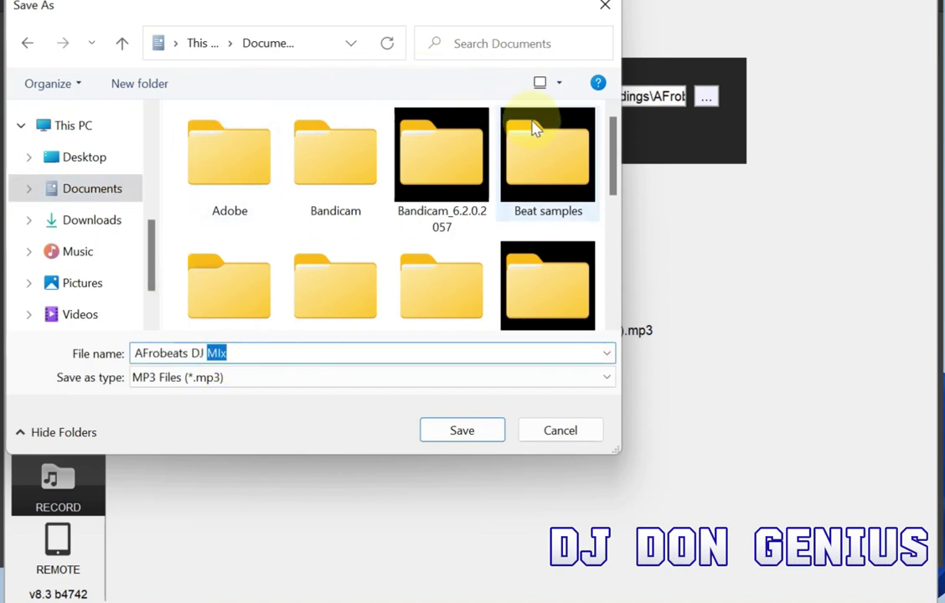
pyautogui.click(169, 350)
pyautogui.doubleClick(172, 350)
pyautogui.click(216, 353)
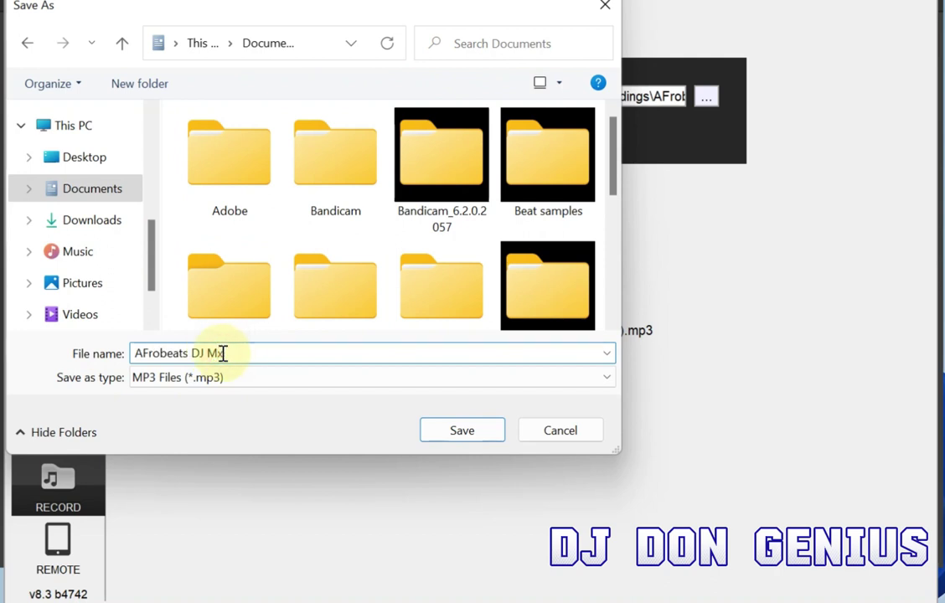
pyautogui.write('ix live')
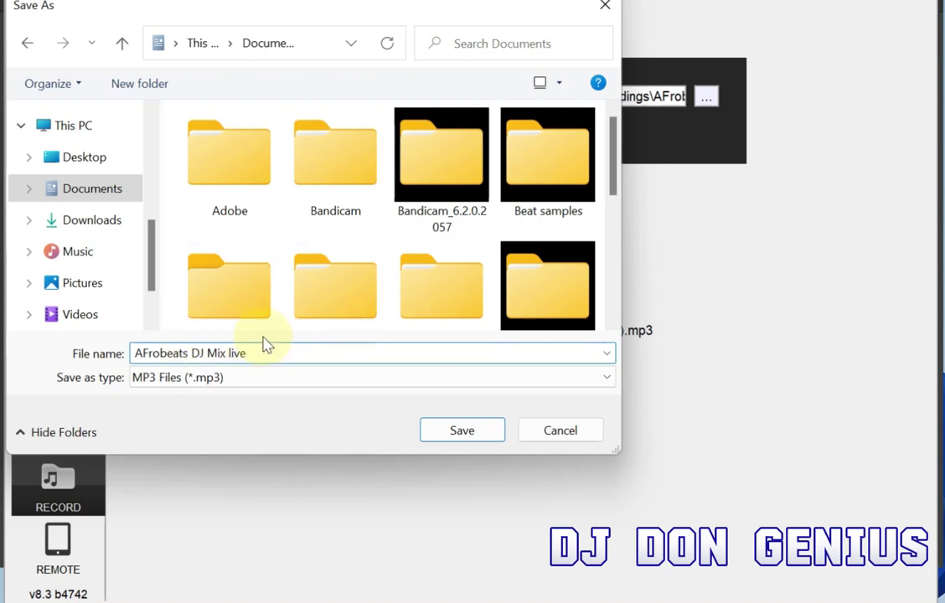
# Try to save the recording file in Documents and accept the Music folder as the alternative location.
pyautogui.click(455, 435)
pyautogui.click(596, 312)
pyautogui.click(599, 319)
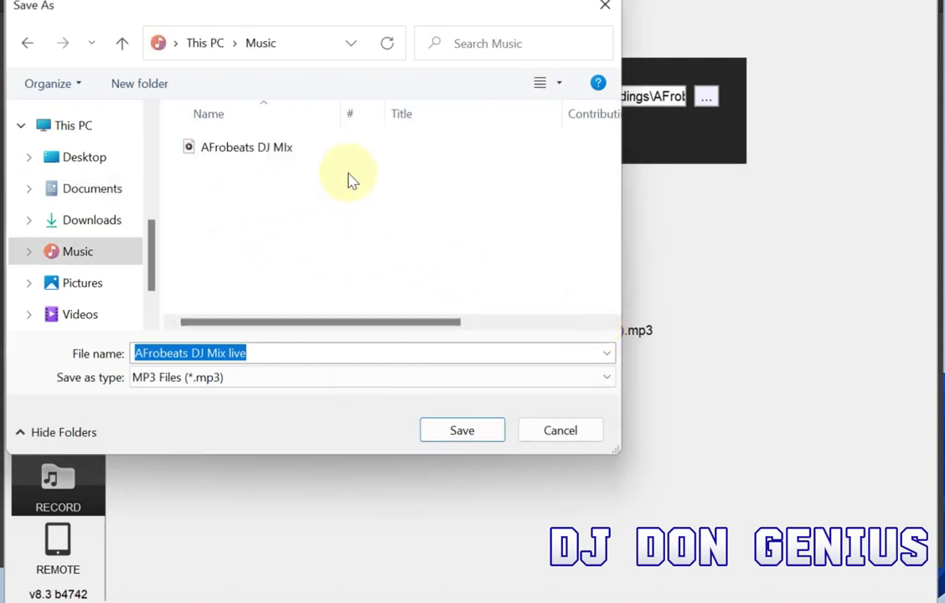
# Check the available file types, try to save the MP3 file in the Music folder, and cancel the file selection.
pyautogui.click(248, 377)
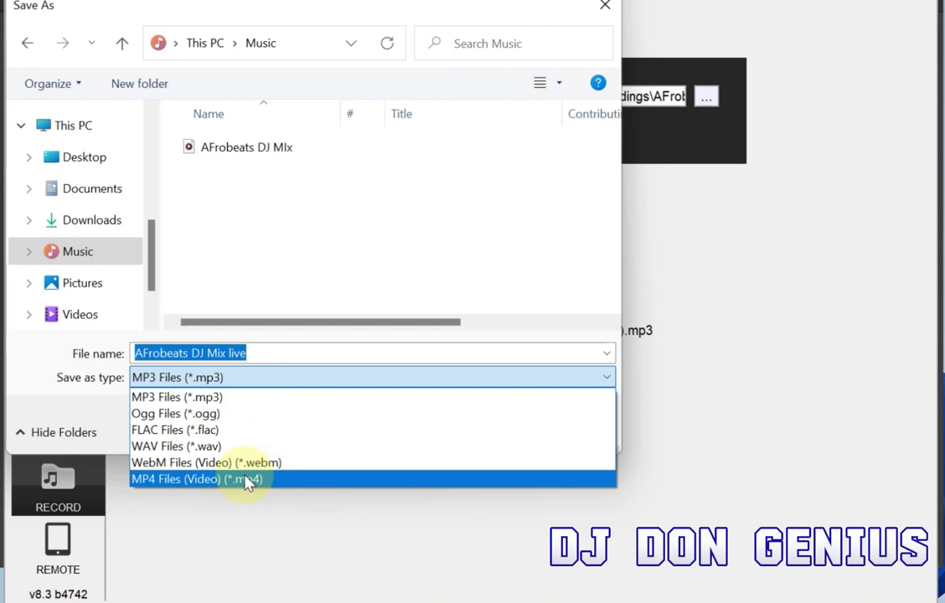
pyautogui.click(336, 309)
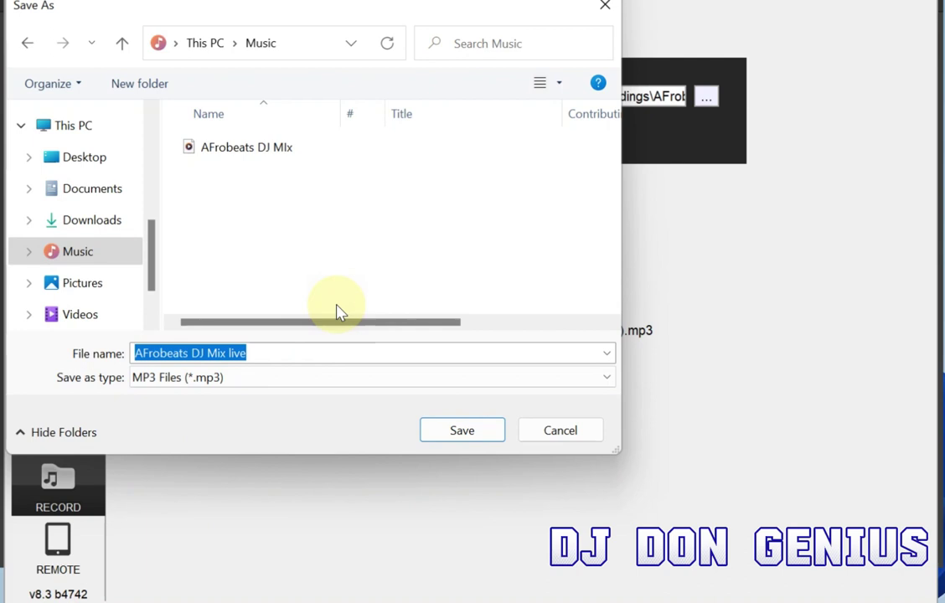
pyautogui.click(443, 441)
pyautogui.click(581, 323)
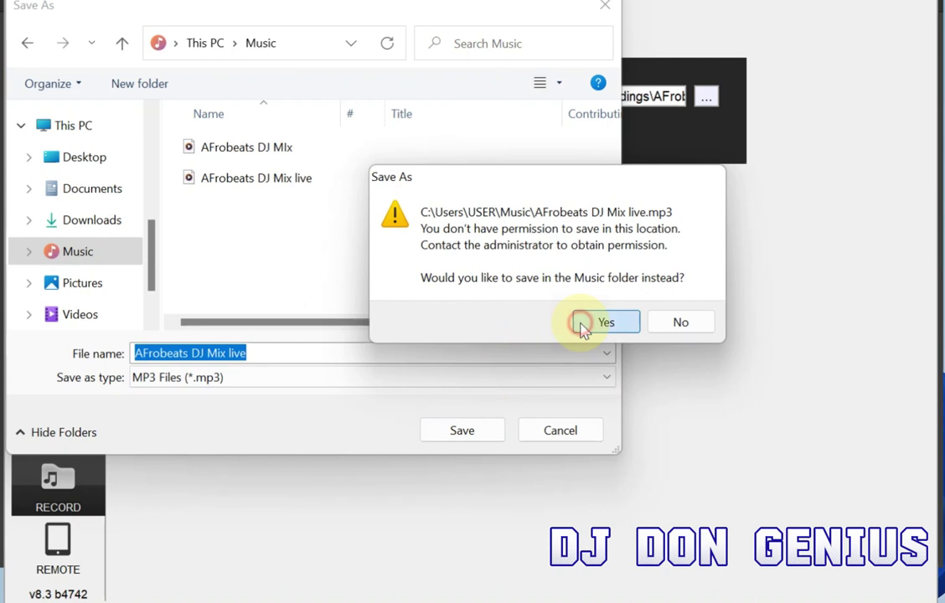
pyautogui.click(559, 431)
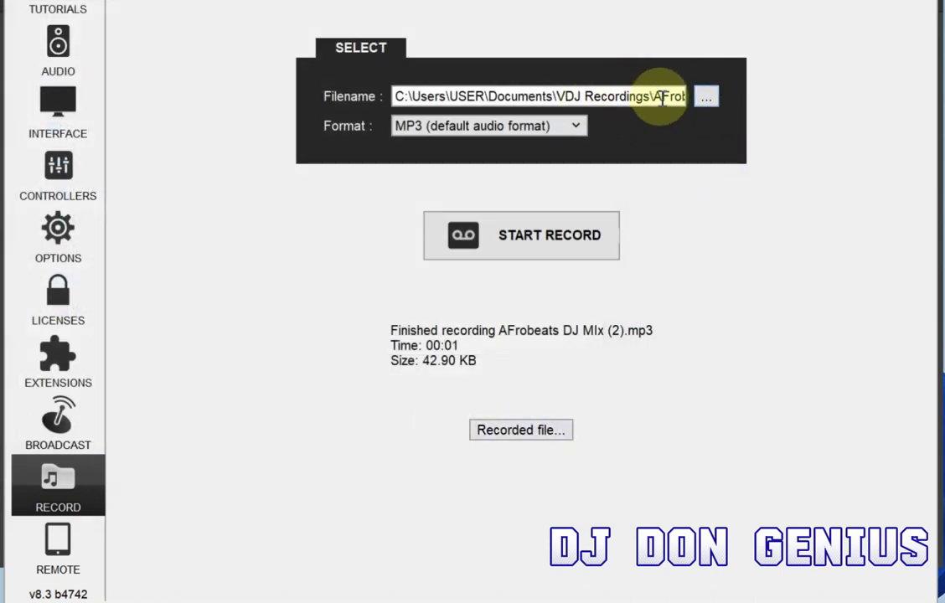
# Record the playing mix as an MP3 for about 19 seconds, stop the recording, and close the settings.
pyautogui.click(521, 240)
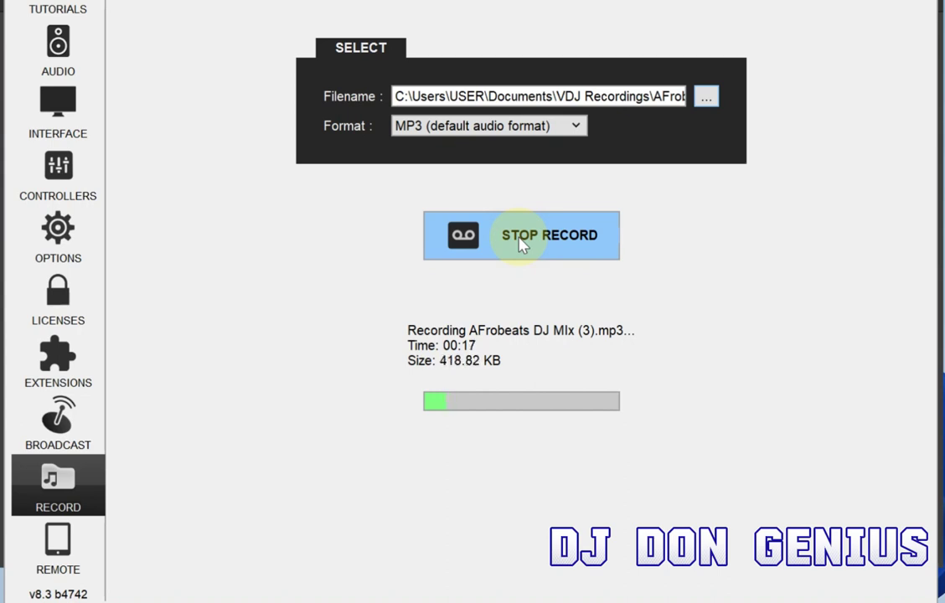
pyautogui.click(521, 241)
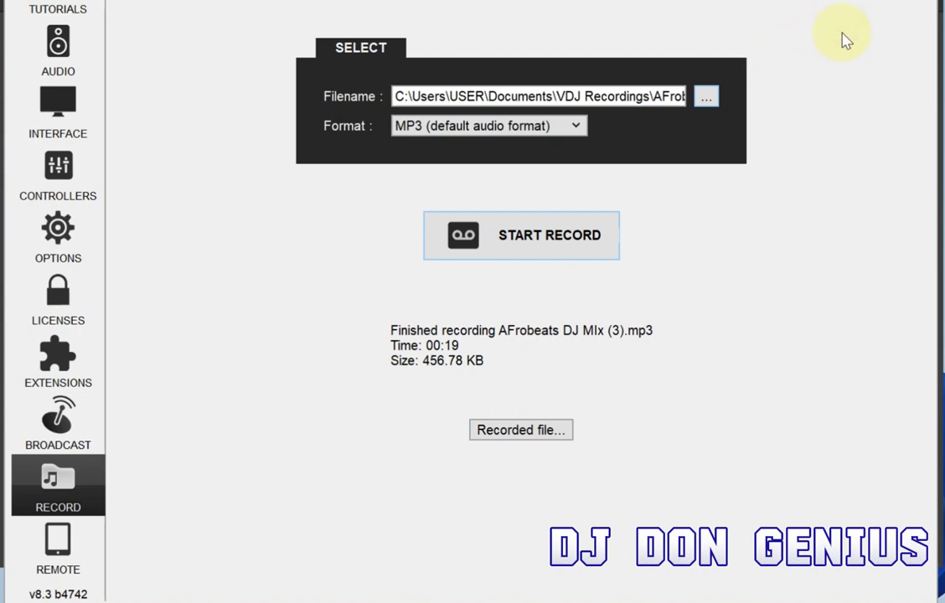
pyautogui.press('Escape')
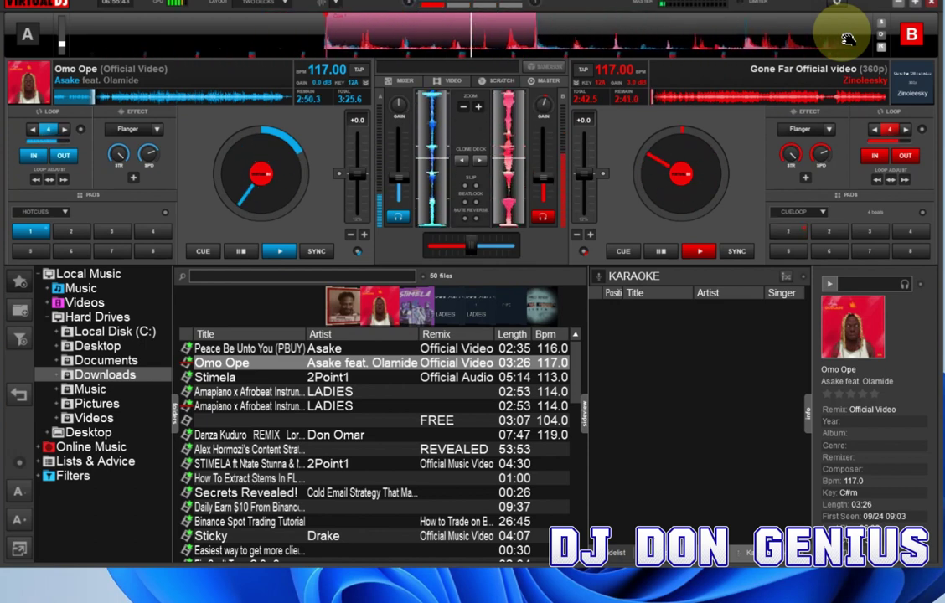
# Show the master controls in the mixer and make a recording of about 8 seconds from there.
pyautogui.press('Tab')
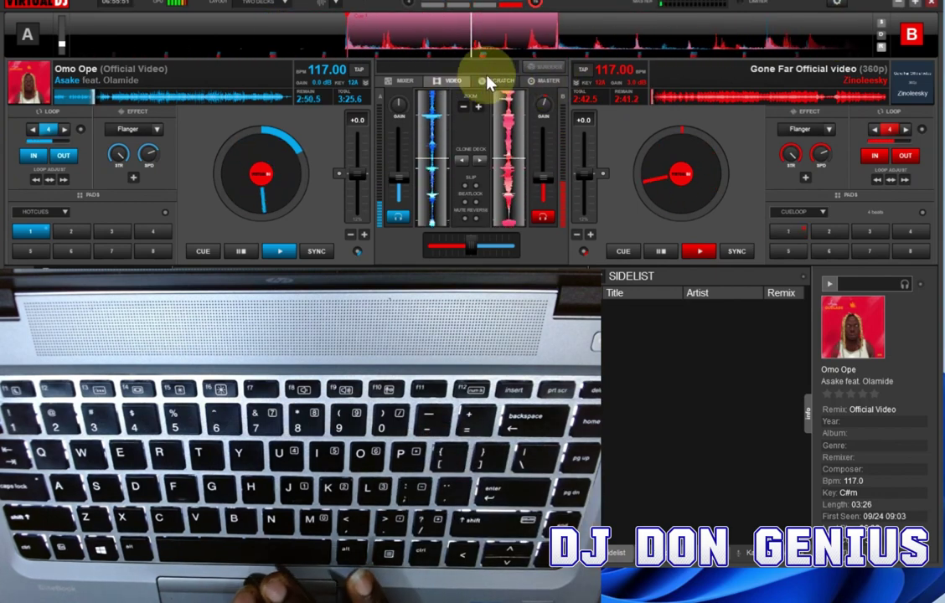
pyautogui.click(545, 81)
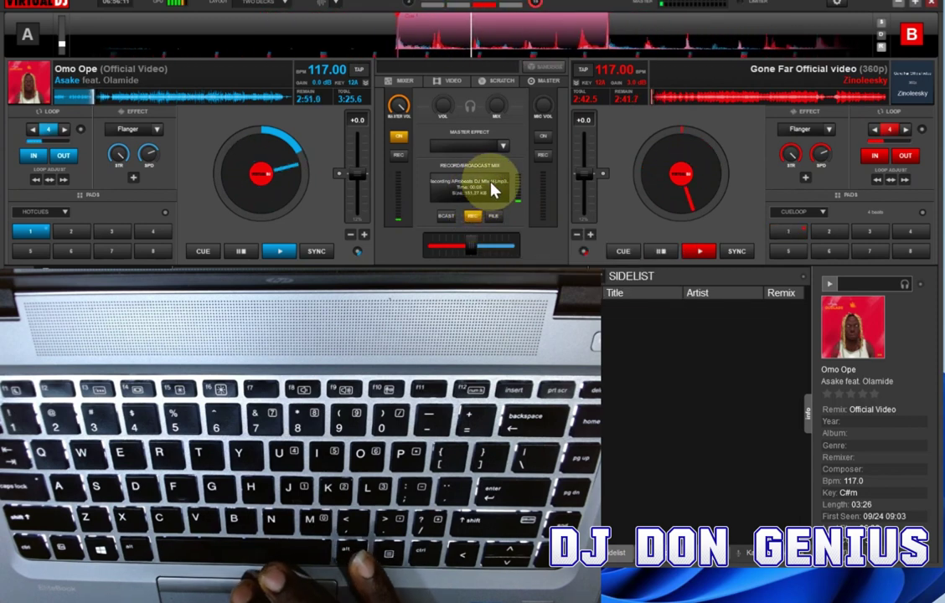
pyautogui.press('F11')
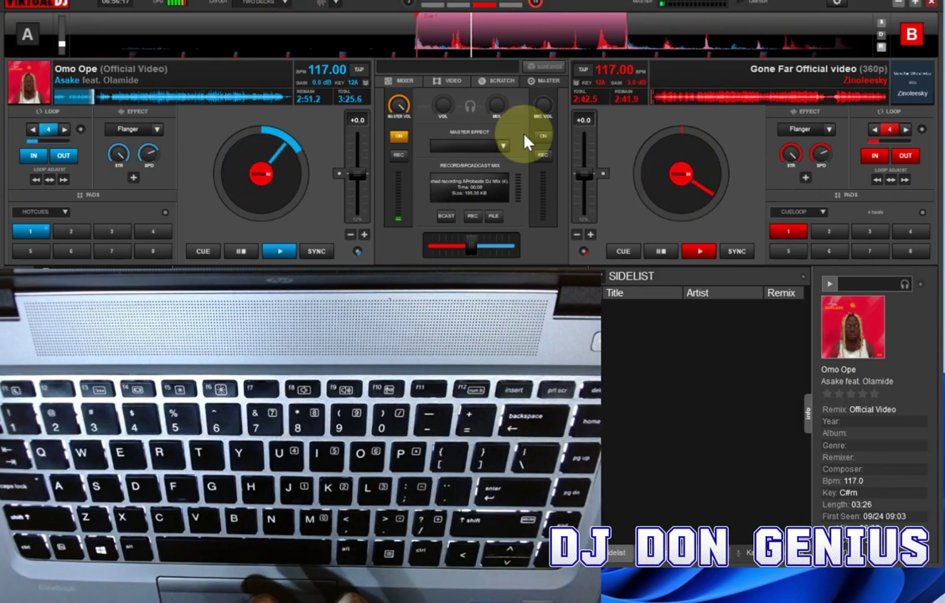
# Switch the microphone on in the master controls and off again.
pyautogui.click(542, 138)
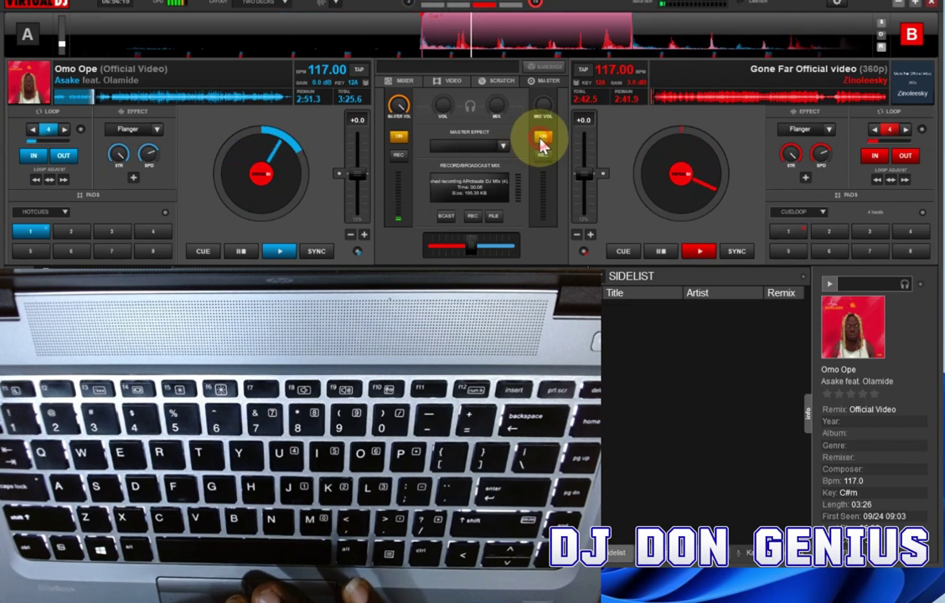
pyautogui.click(541, 139)
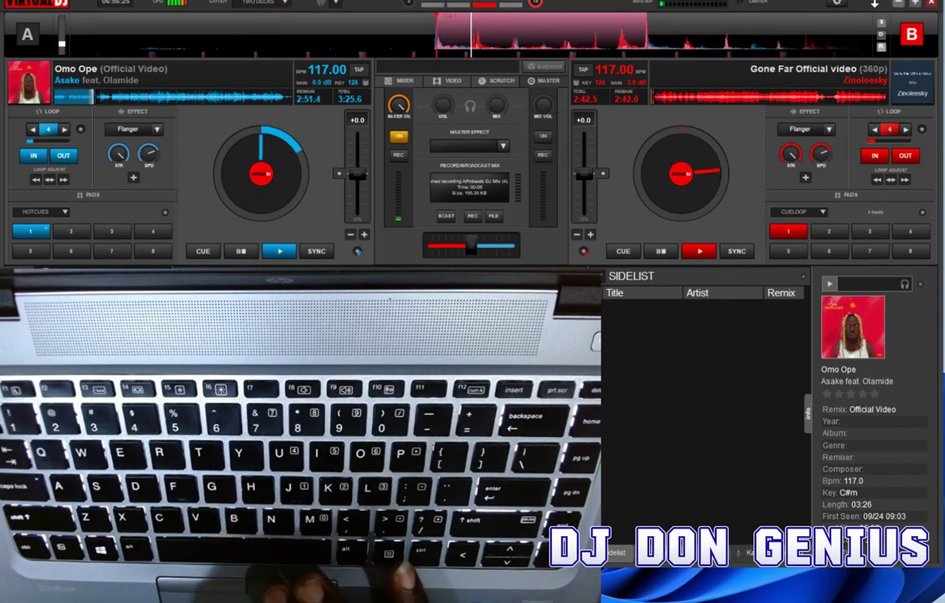
# Open the settings and show the Controllers page with the keyboard mapping.
pyautogui.click(838, 7)
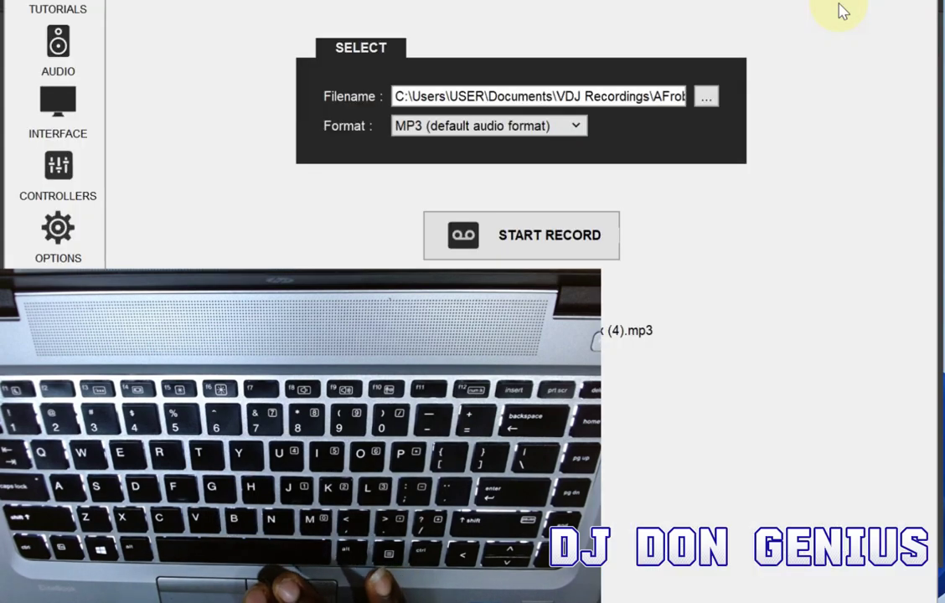
pyautogui.click(839, 9)
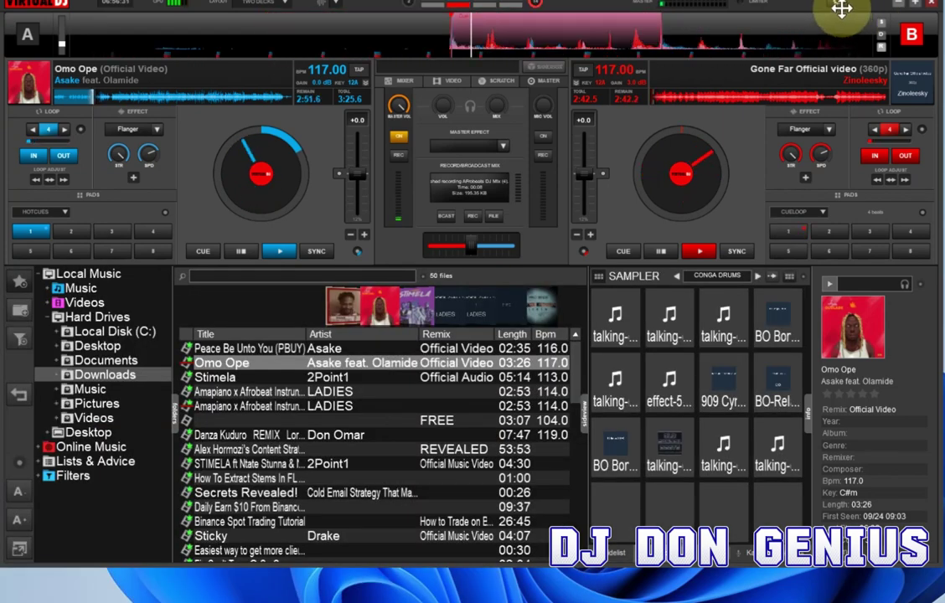
pyautogui.click(840, 8)
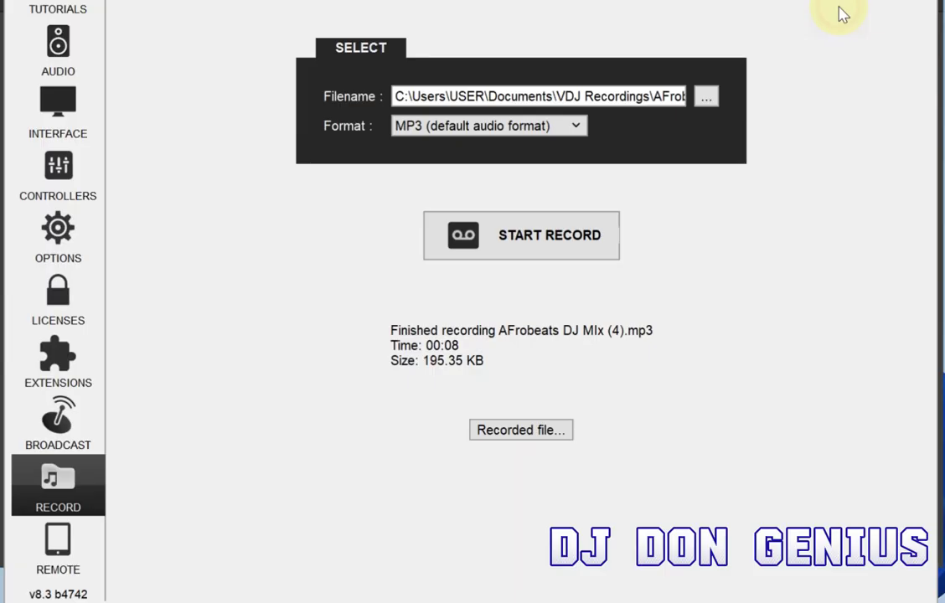
pyautogui.click(56, 260)
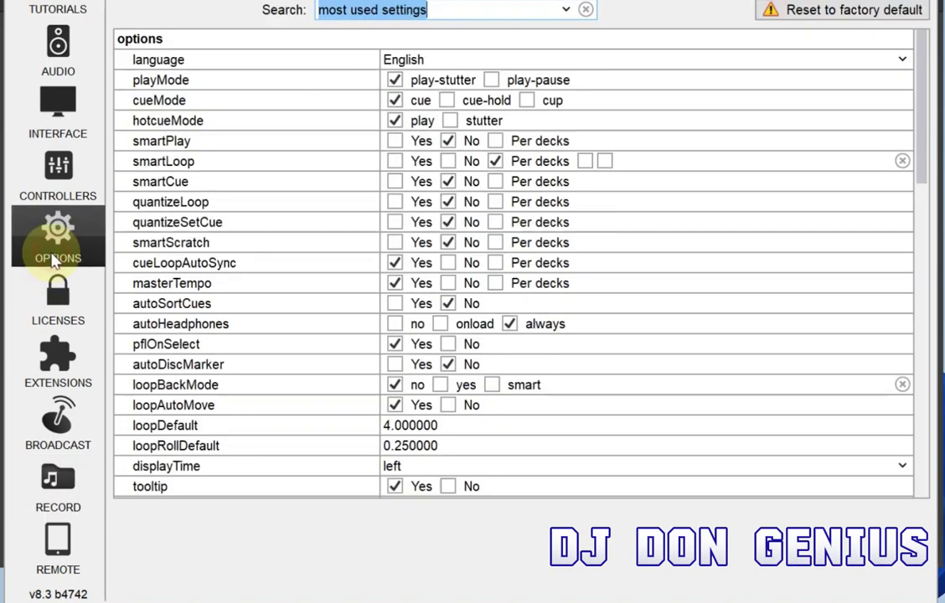
pyautogui.click(46, 146)
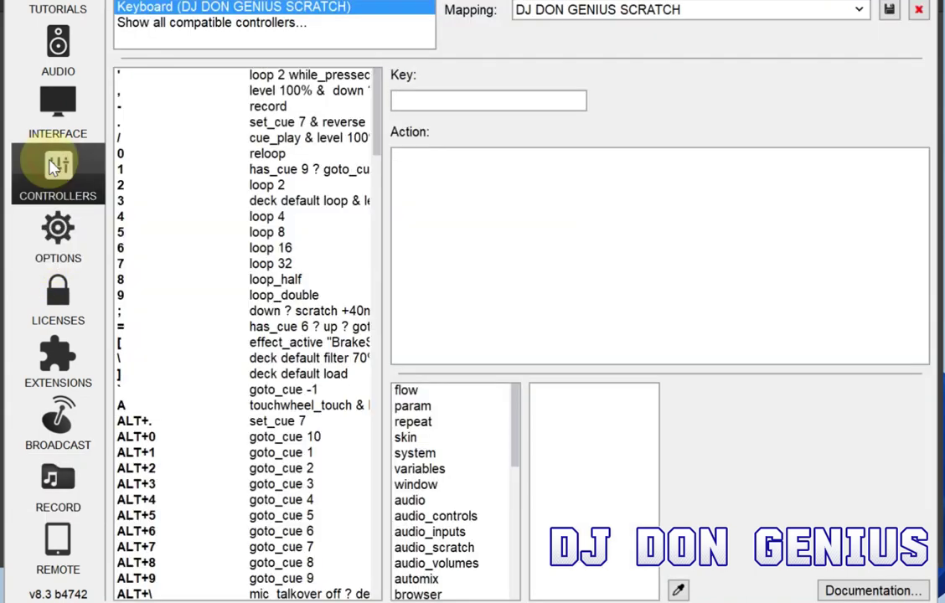
# Enable the microphone input in the audio settings with HD Pro Webcam C920 (WASAPI) as its device and apply the configuration.
pyautogui.click(49, 122)
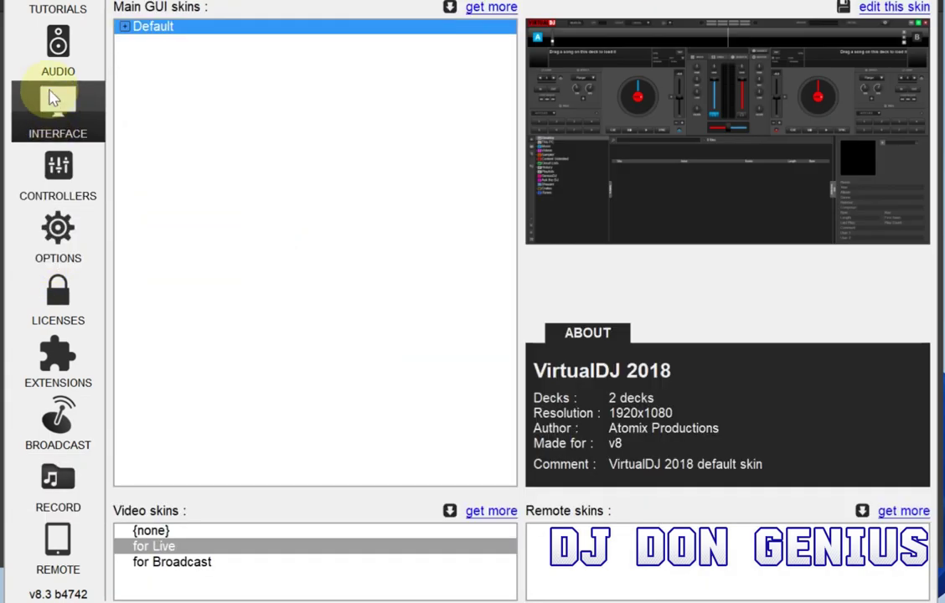
pyautogui.click(38, 60)
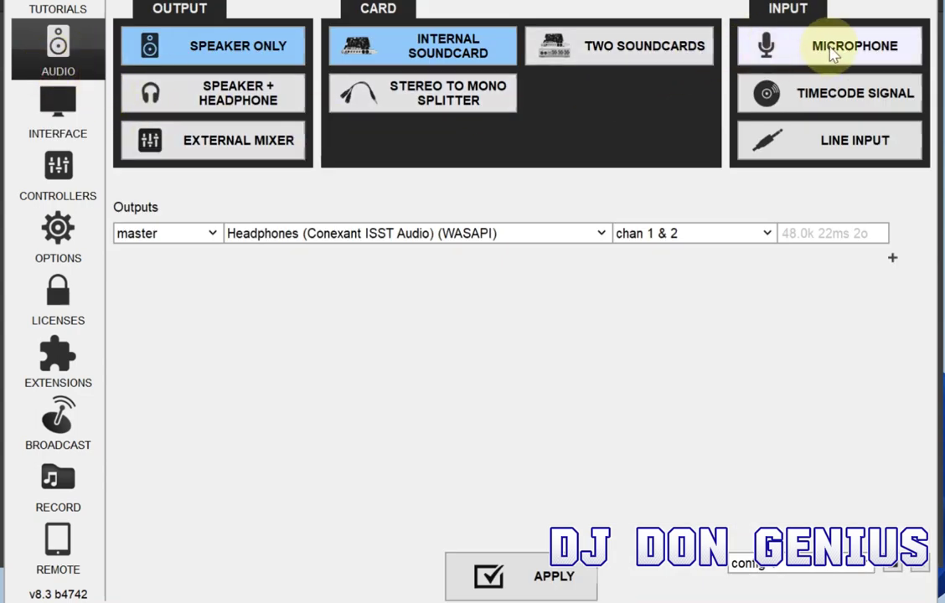
pyautogui.click(856, 52)
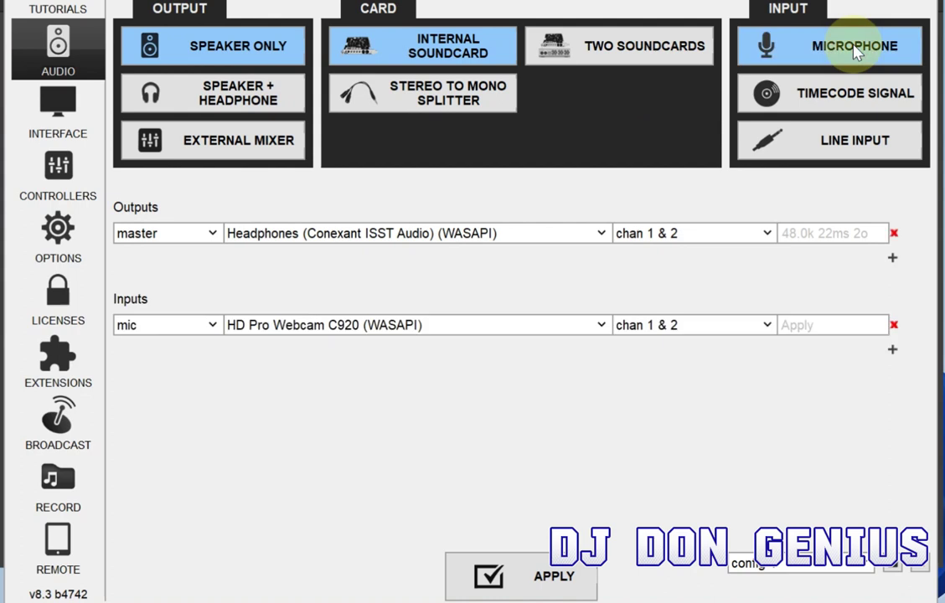
pyautogui.click(440, 327)
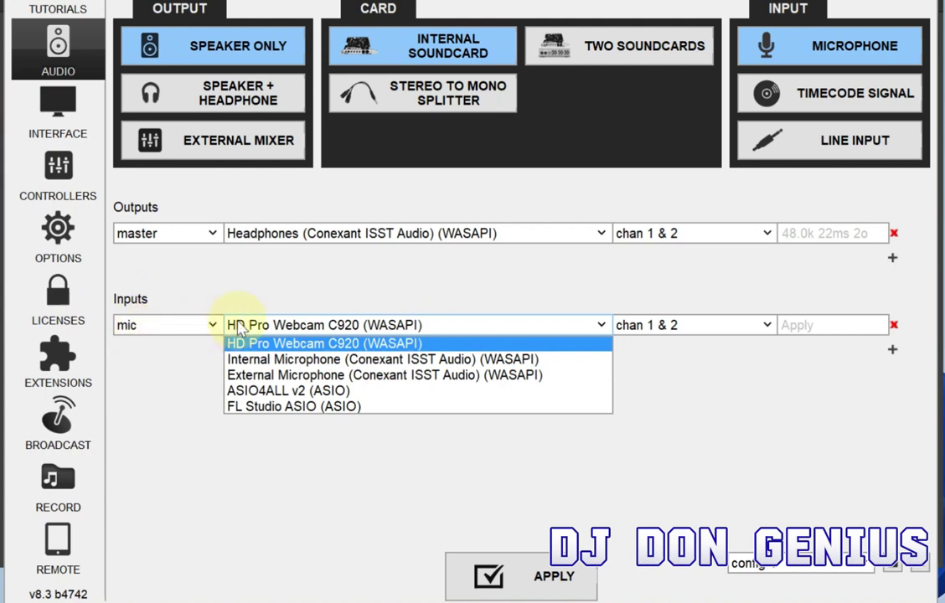
pyautogui.click(373, 344)
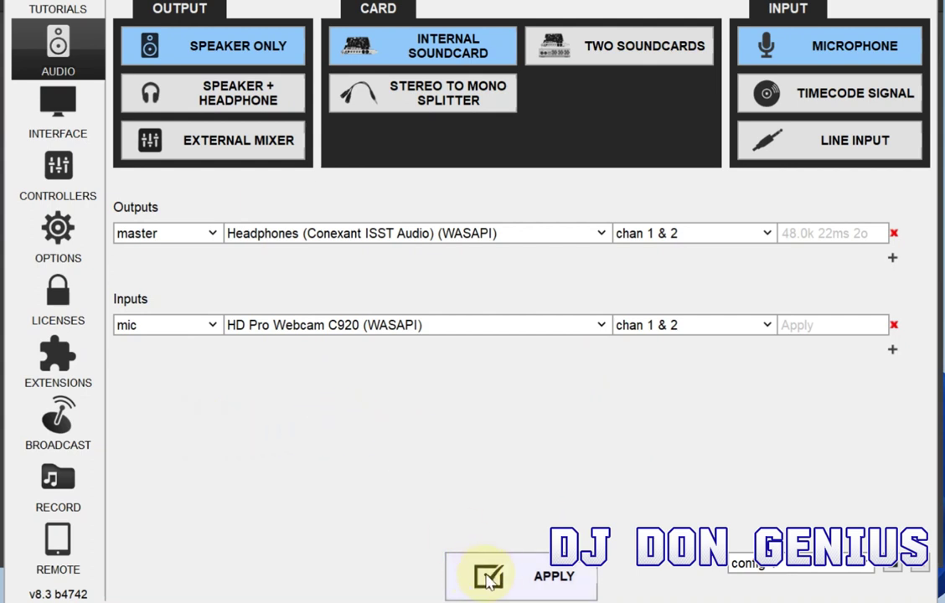
pyautogui.click(542, 578)
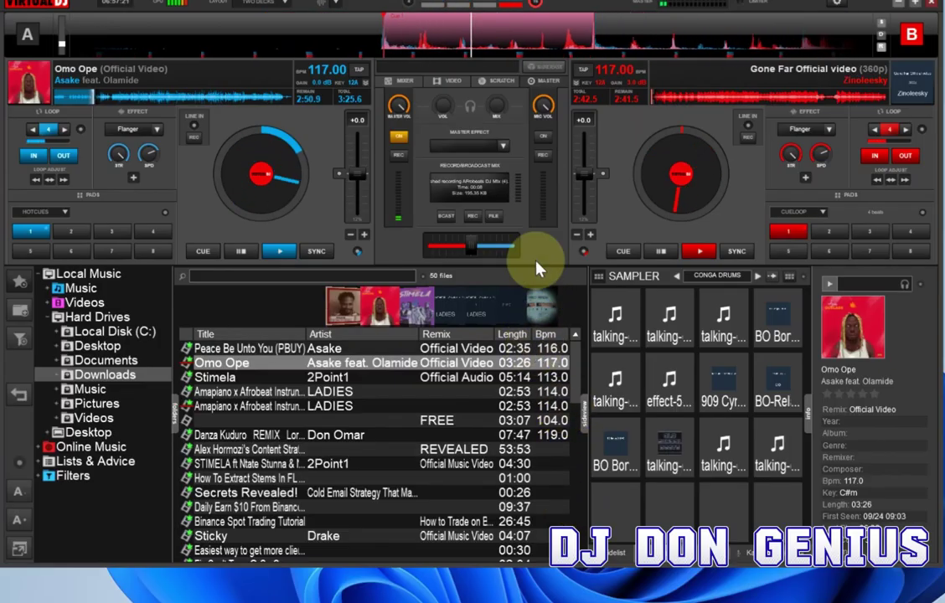
# Switch the microphone on in the master controls and start recording the mix.
pyautogui.click(542, 139)
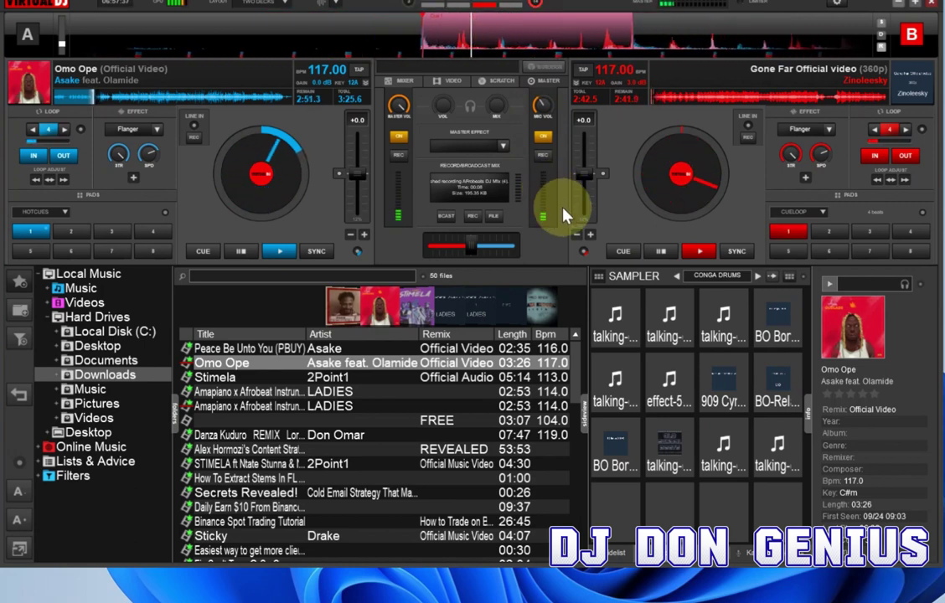
pyautogui.click(474, 218)
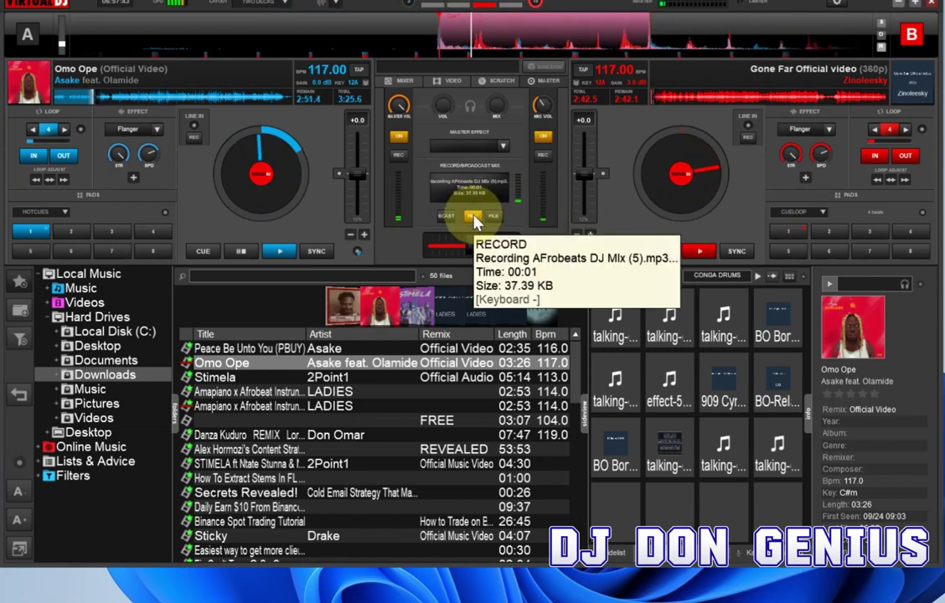
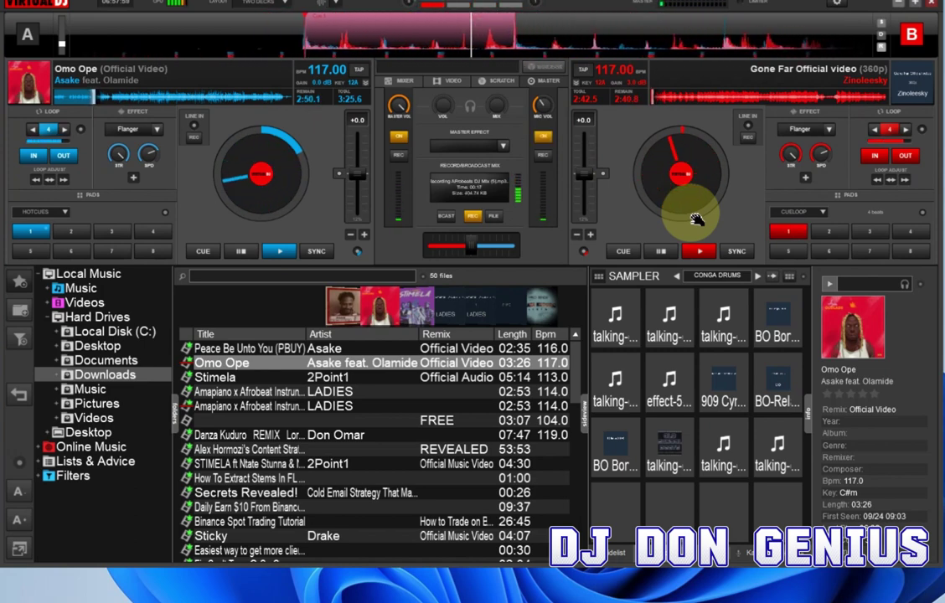
pyautogui.press('Tab')
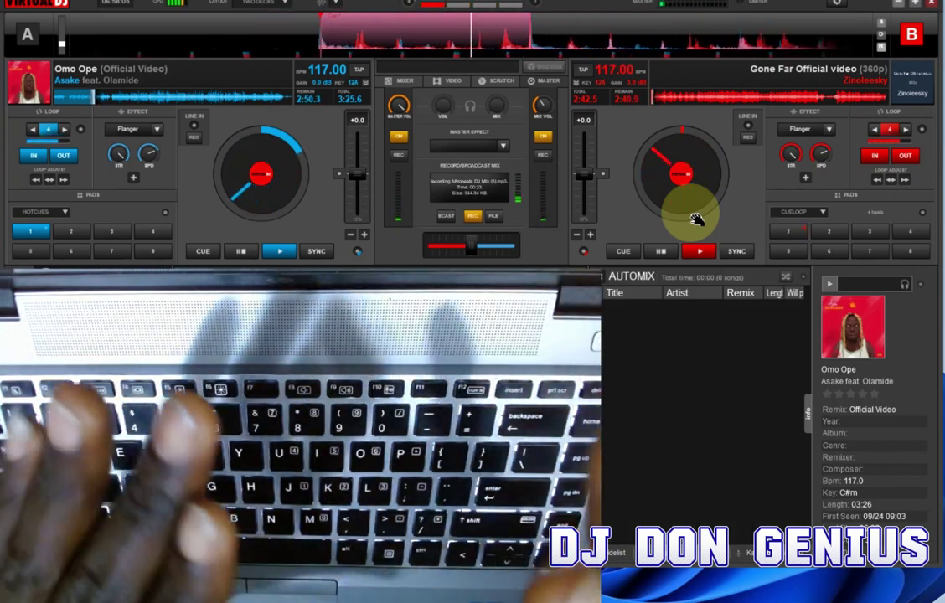
pyautogui.hotkey('ctrl', 'a')
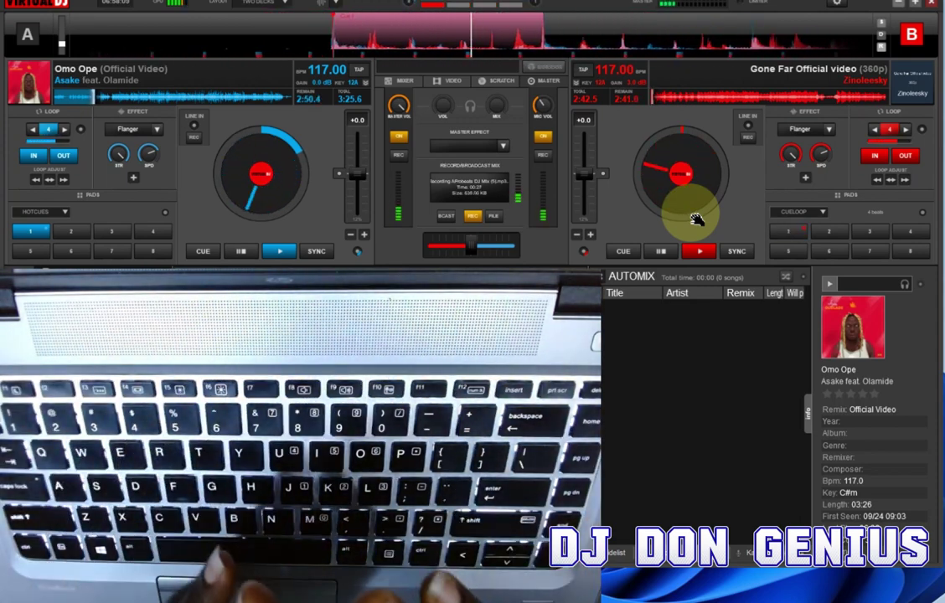
pyautogui.hotkey('ctrl', 'a')
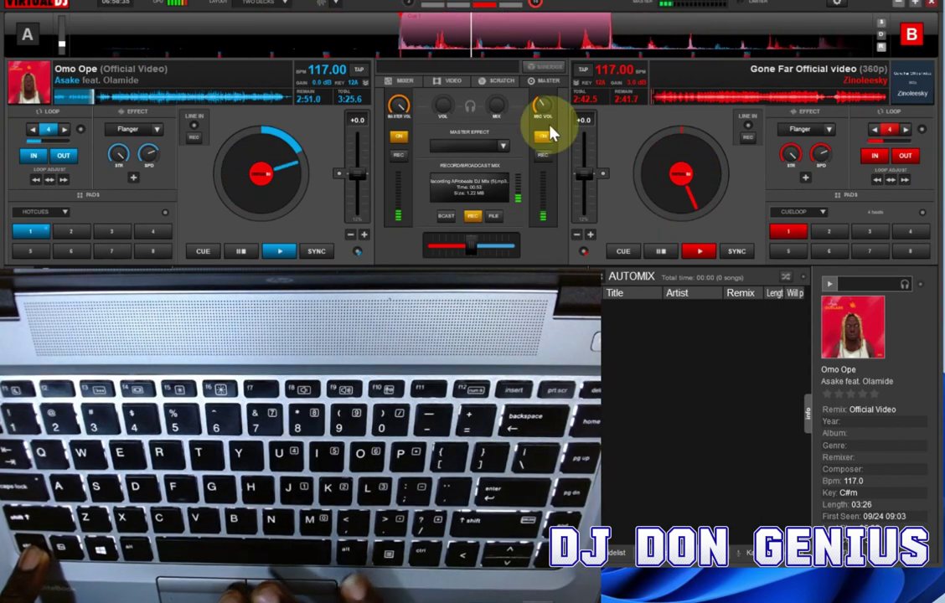
# Switch the microphone off while the recording runs and back on.
pyautogui.click(544, 138)
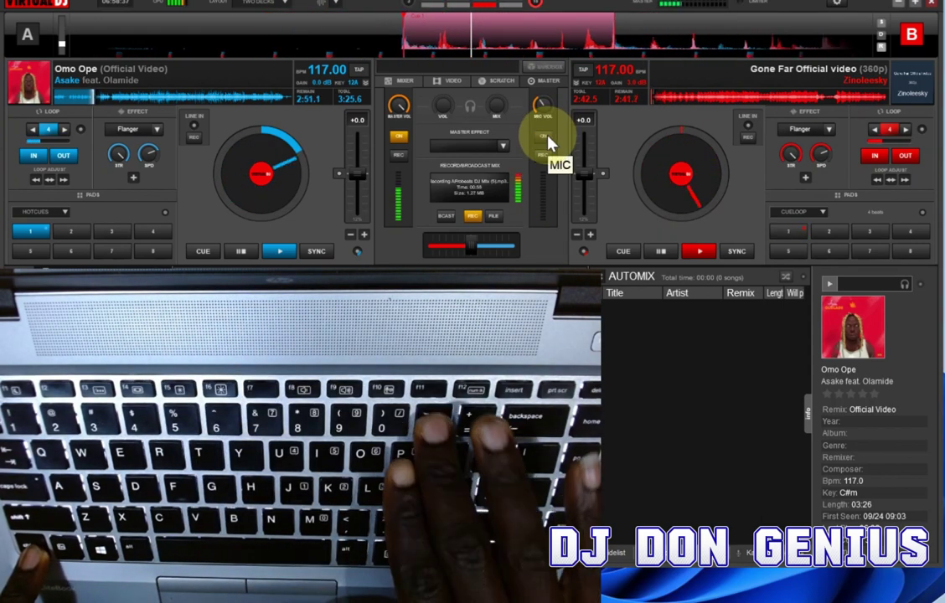
pyautogui.click(544, 138)
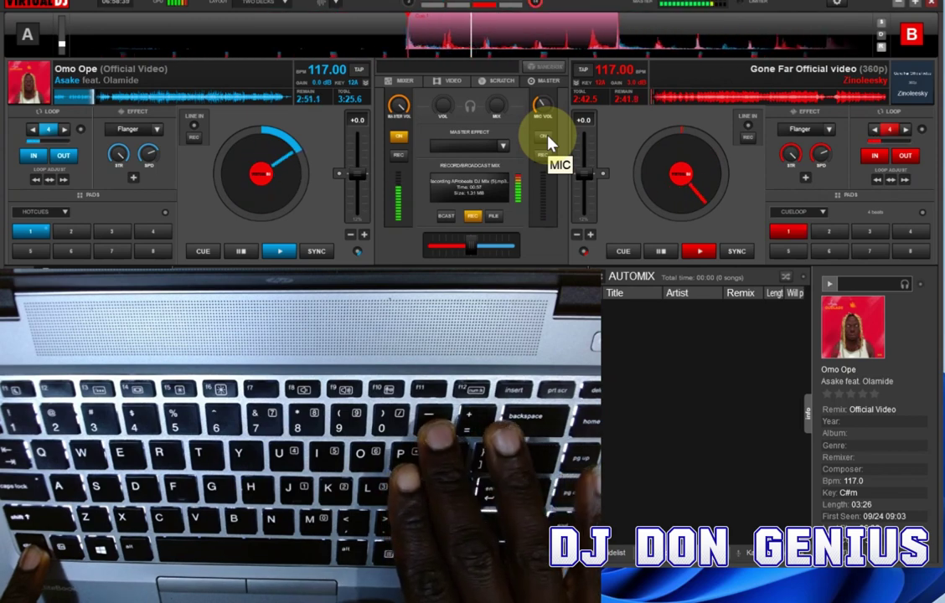
pyautogui.click(548, 140)
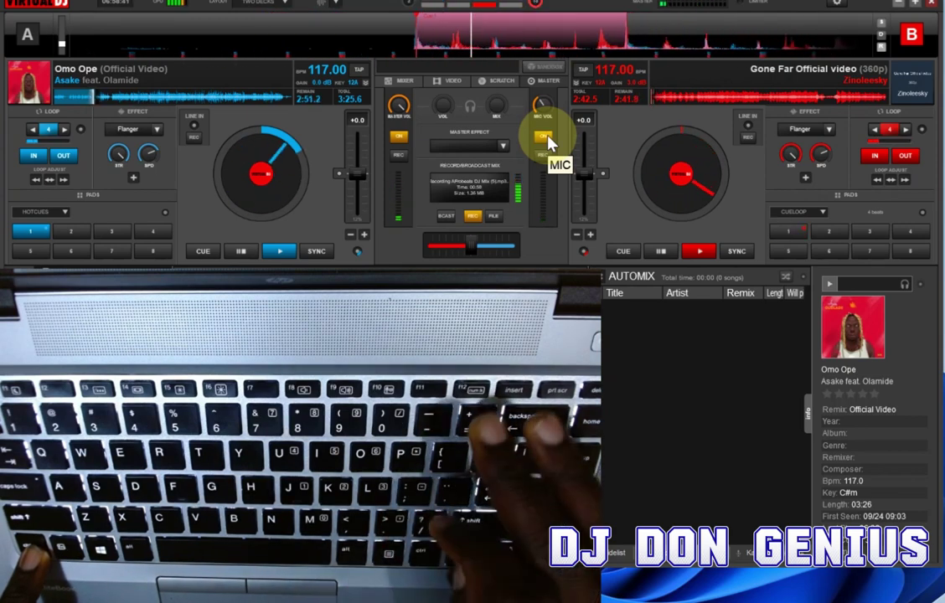
pyautogui.click(545, 138)
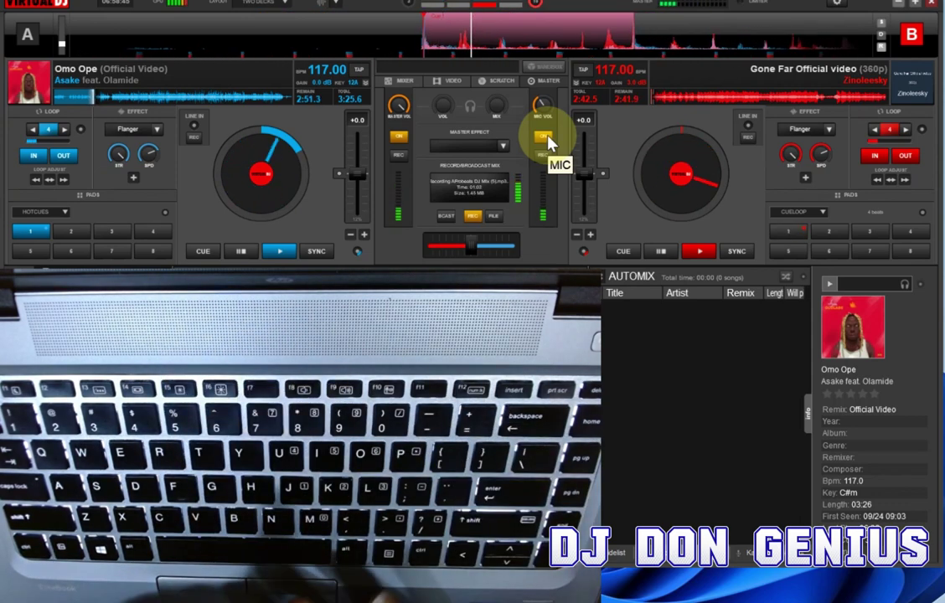
# Show the mixer's volume faders, make deck A active, and raise and lower its volume while recording.
pyautogui.click(405, 83)
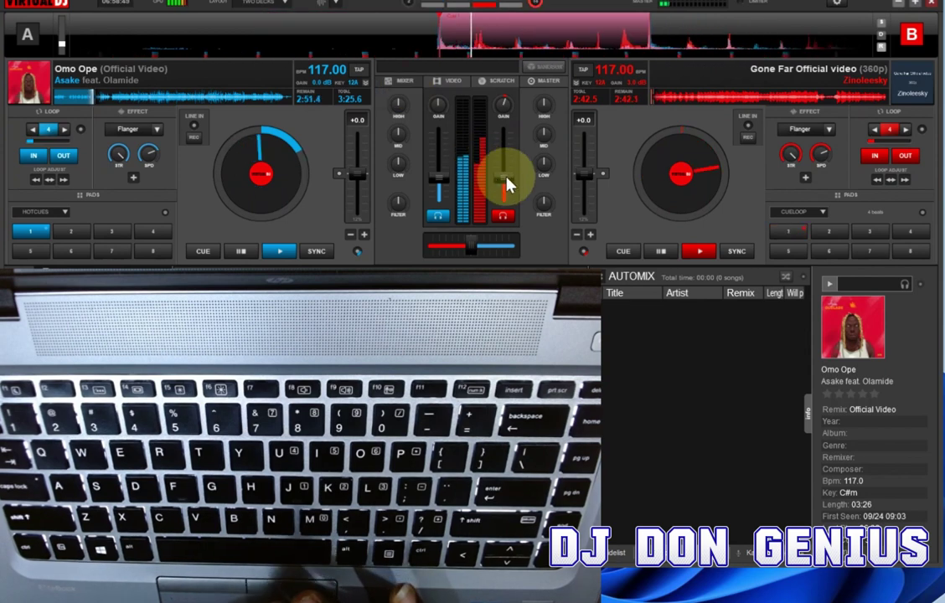
pyautogui.click(26, 40)
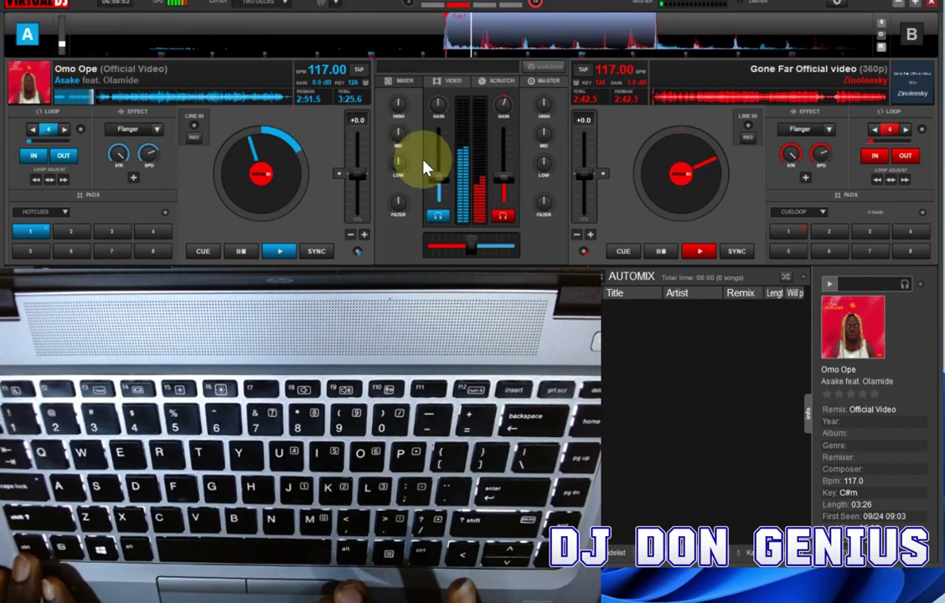
pyautogui.hotkey('ctrl', '=')
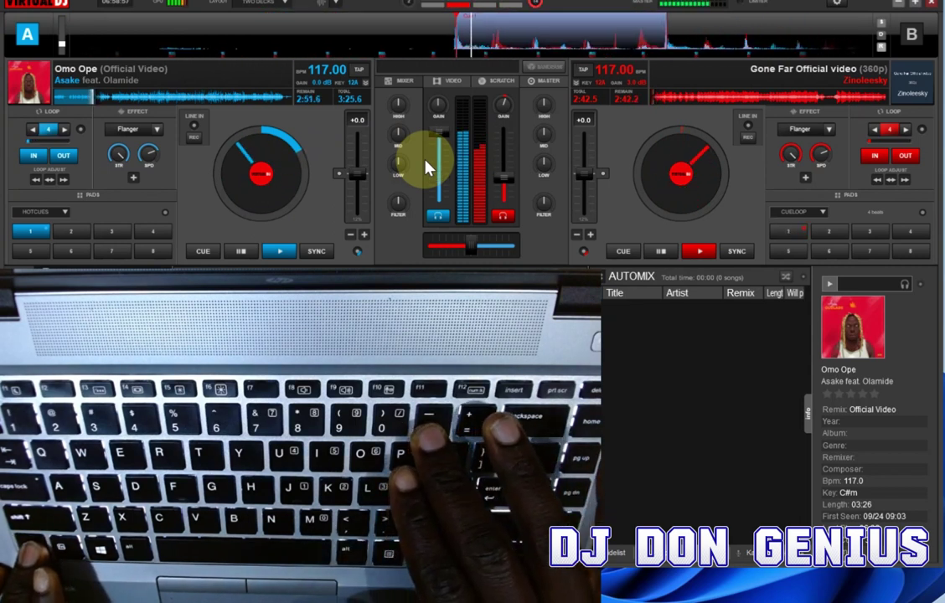
pyautogui.hotkey('ctrl', '-')
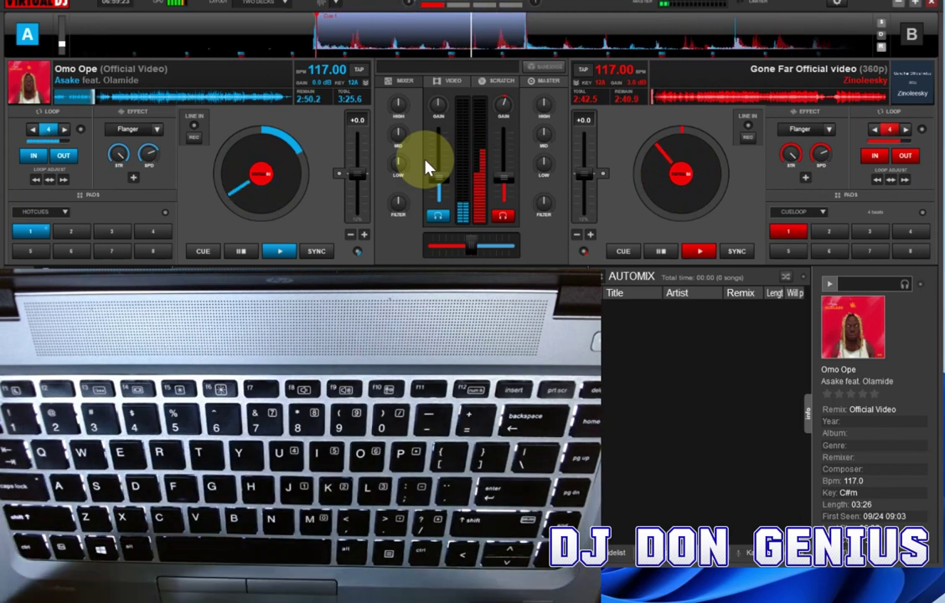
pyautogui.press('=')
pyautogui.press('-')
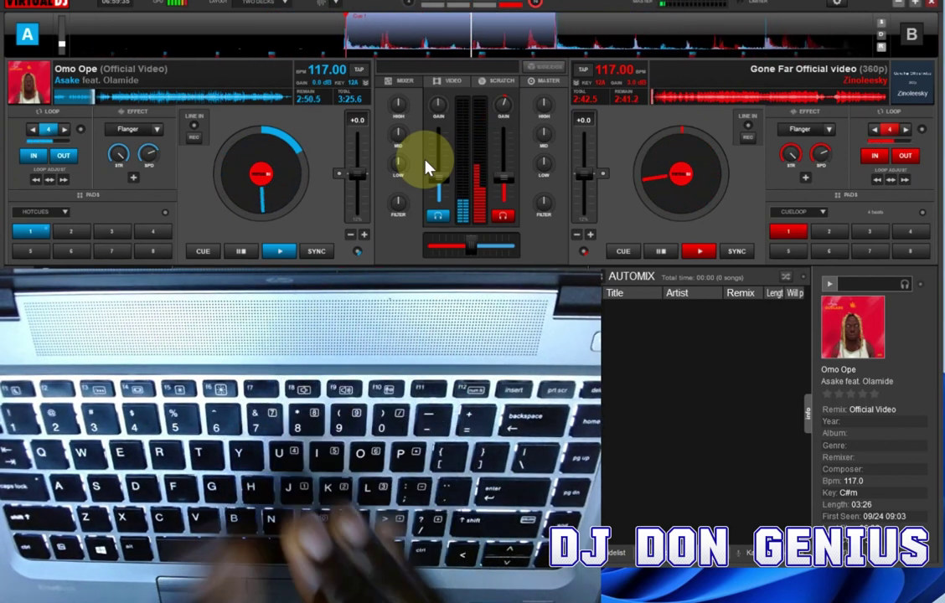
# Raise deck A's volume, make deck B active and raise its volume as well.
pyautogui.press('=')
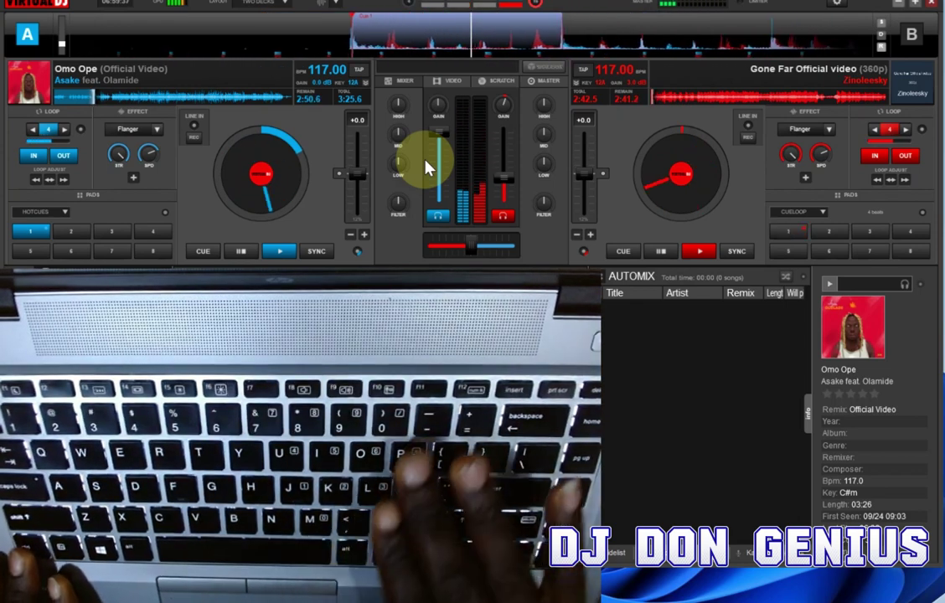
pyautogui.press('f')
pyautogui.press('Tab')
pyautogui.press('=')
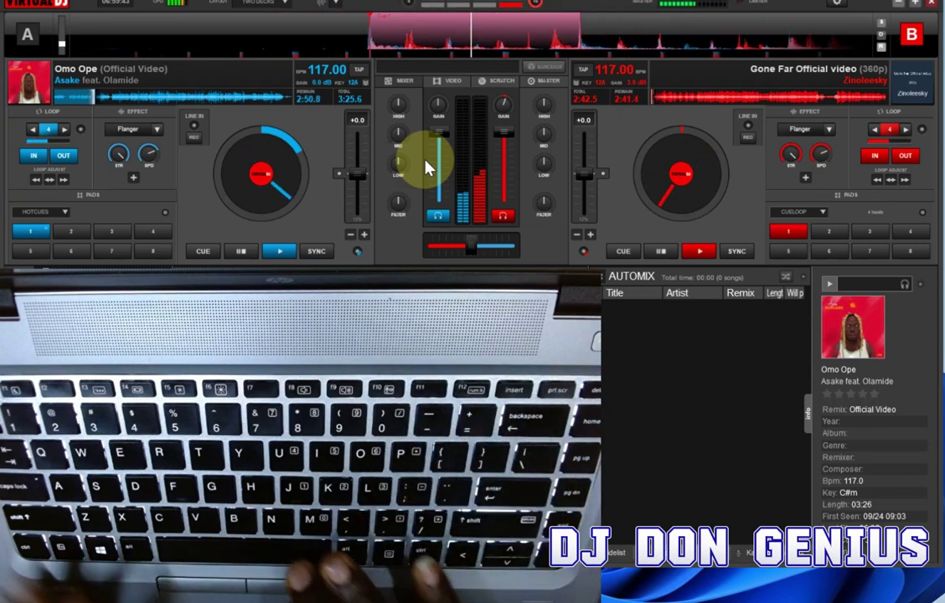
# Release deck B's 4-beat loop and sweep its filter while the track plays.
pyautogui.click(891, 131)
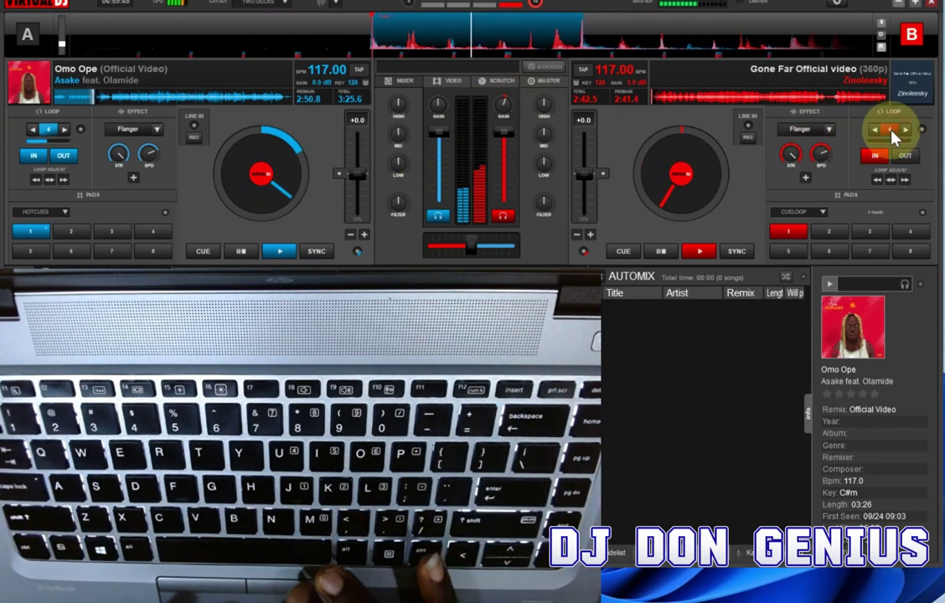
pyautogui.press('u')
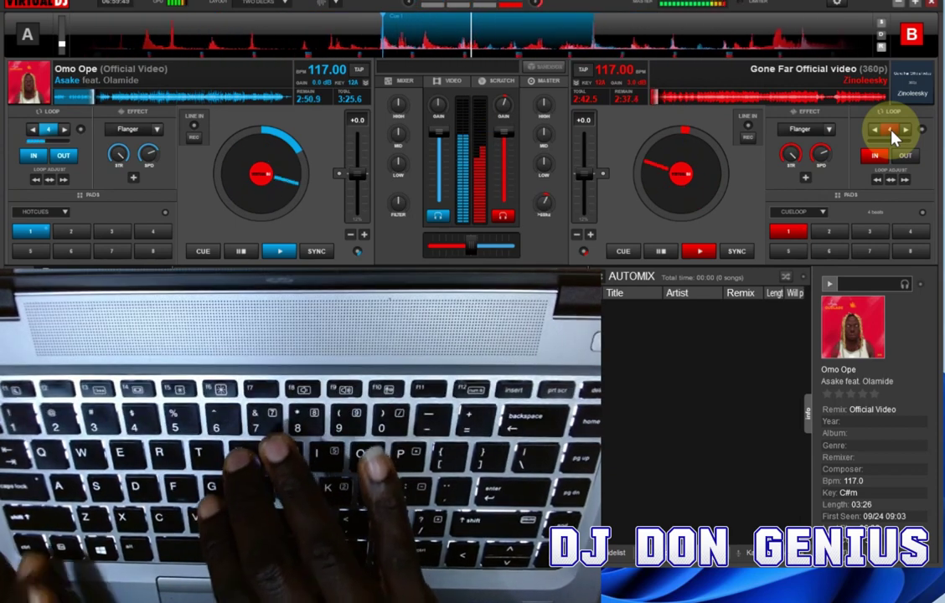
pyautogui.press('y')
pyautogui.press('y')
pyautogui.press('y')
pyautogui.press('y')
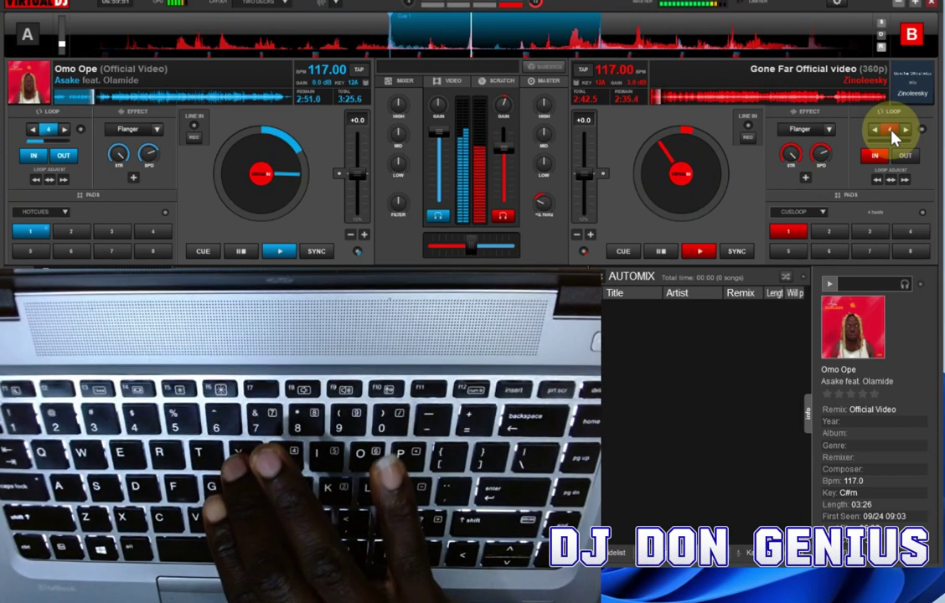
pyautogui.press('y')
pyautogui.press('y')
pyautogui.press('p')
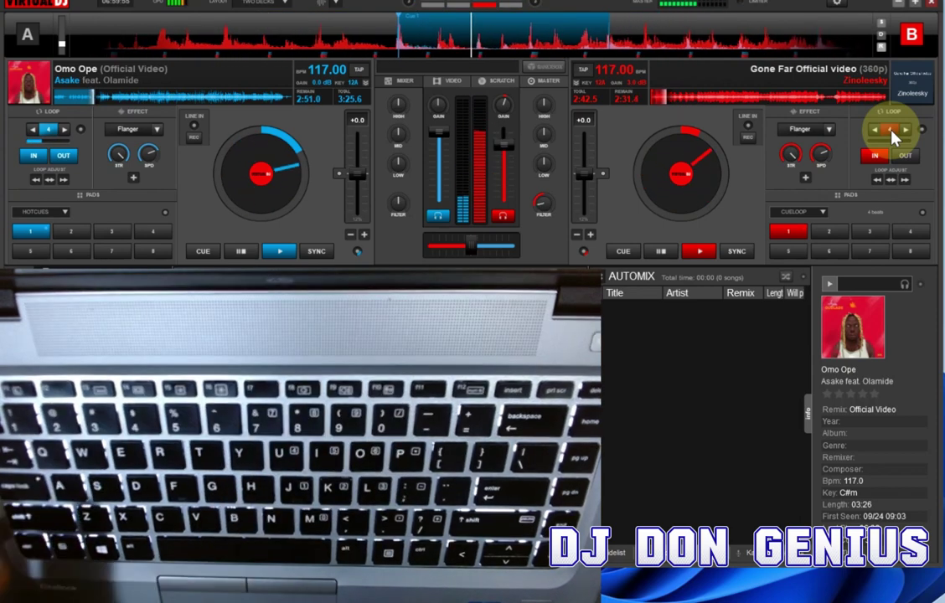
# Stop playback on deck B, make deck A active and stop it too.
pyautogui.press('space')
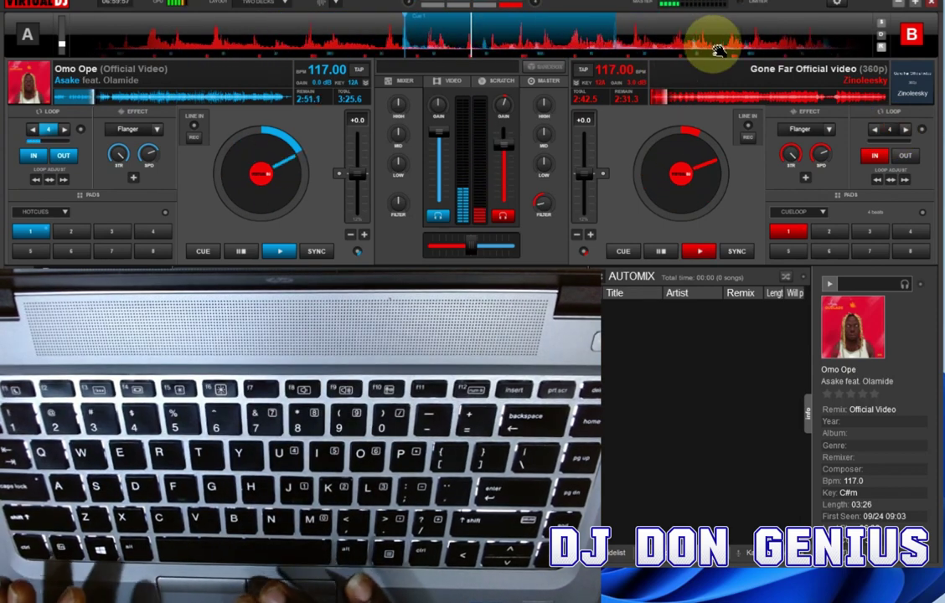
pyautogui.press('shift')
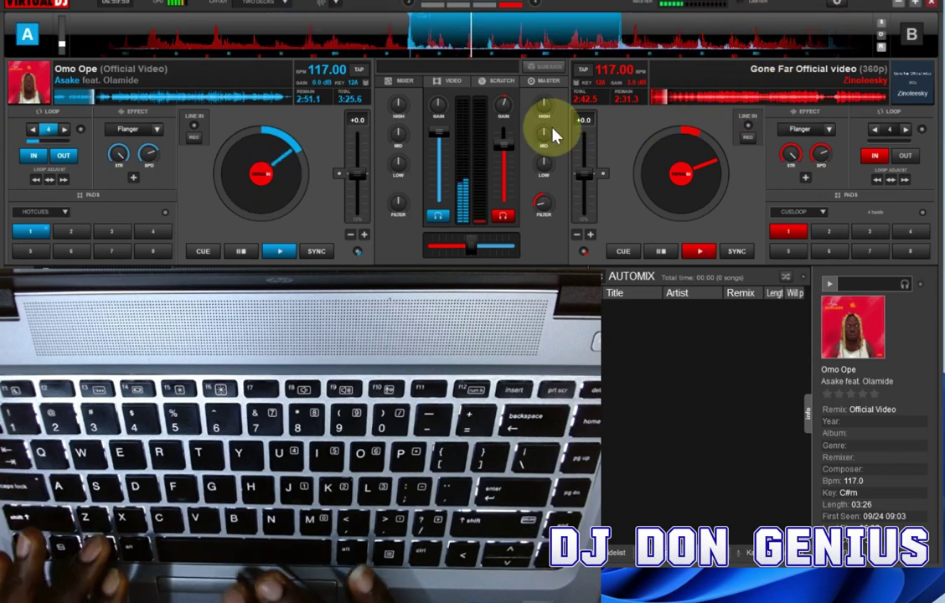
pyautogui.press('b')
pyautogui.press('space')
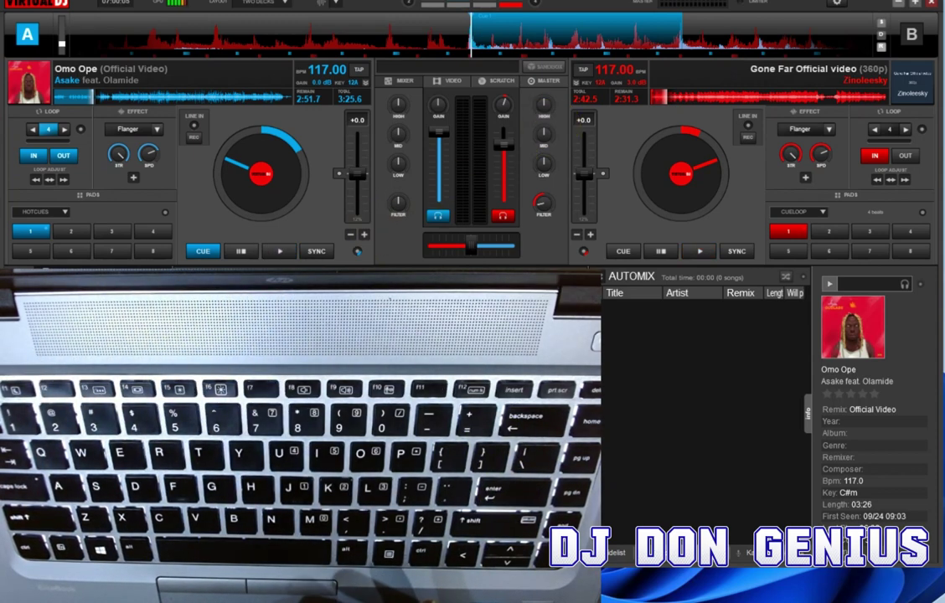
# Switch to File Explorer and open the VDJ Recordings folder in Documents.
pyautogui.click(510, 601)
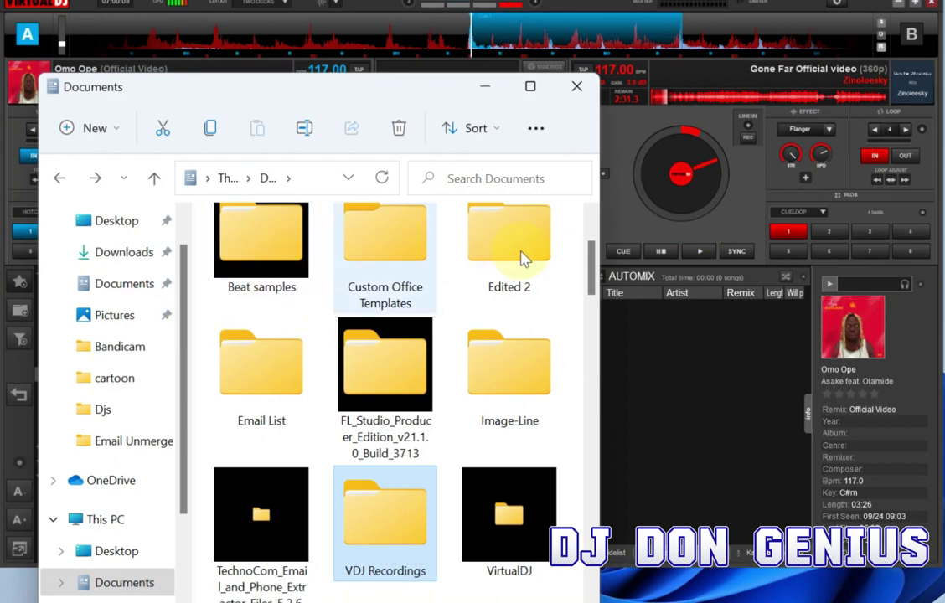
pyautogui.moveTo(590, 277); pyautogui.dragTo(590, 201)
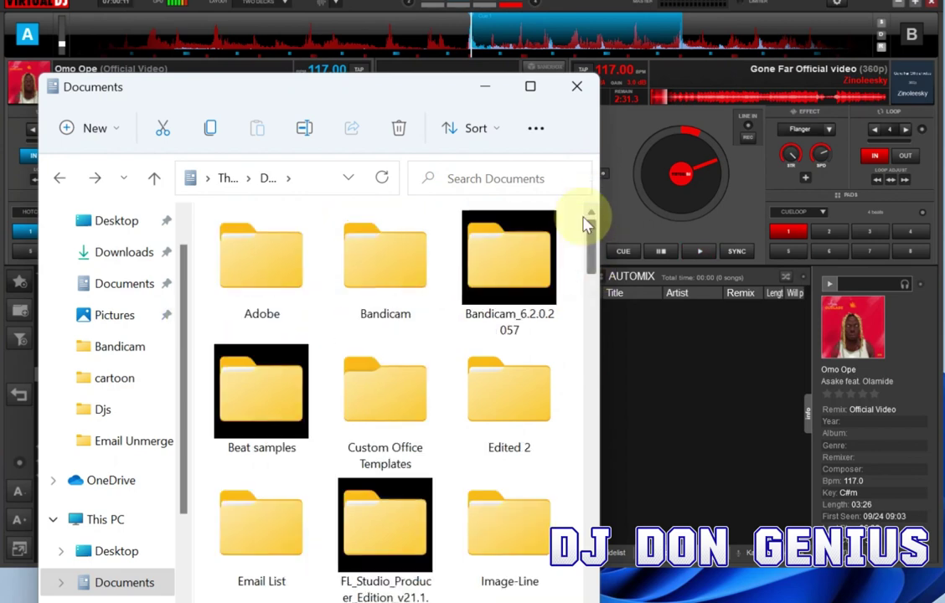
pyautogui.moveTo(590, 243); pyautogui.dragTo(591, 288)
pyautogui.doubleClick(401, 422)
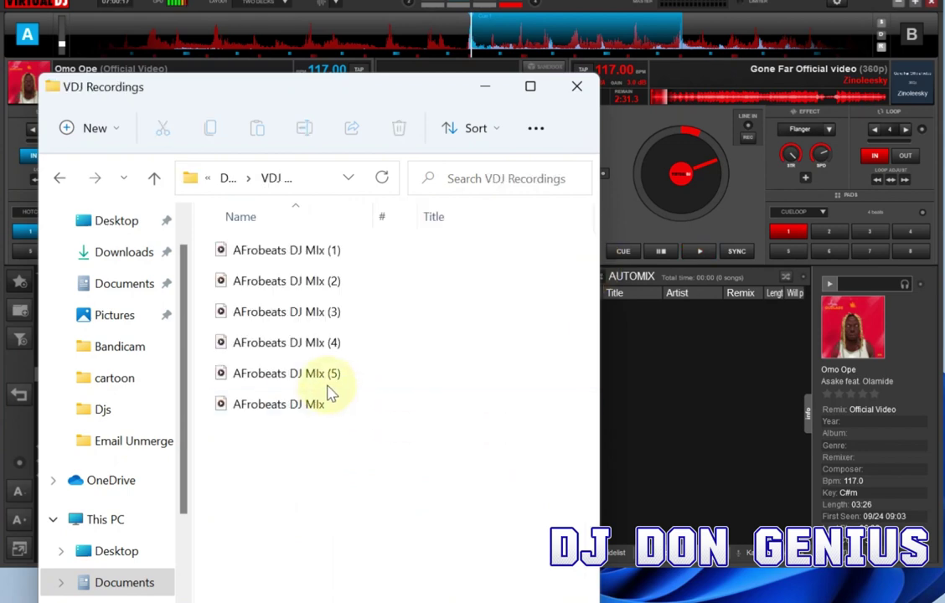
# Choose Media Player as the app for opening the AFrobeats DJ MIx (5) recording and reposition the player window.
pyautogui.click(324, 381)
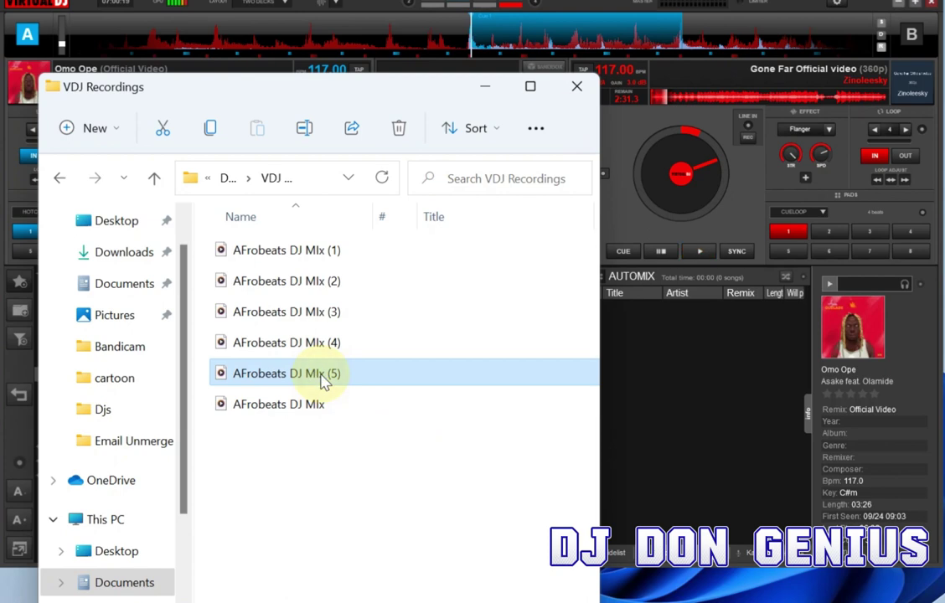
pyautogui.rightClick(324, 381)
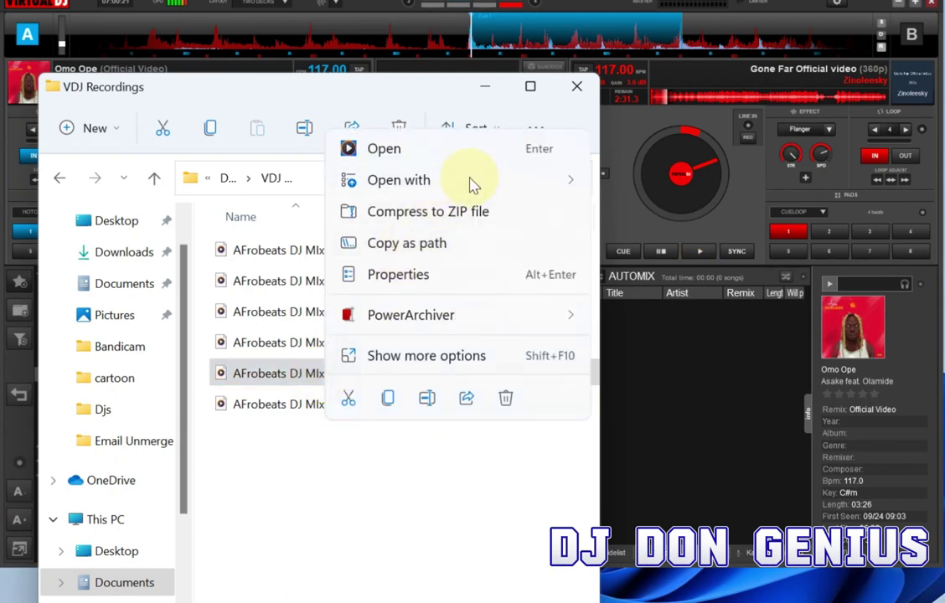
pyautogui.moveTo(490, 192)
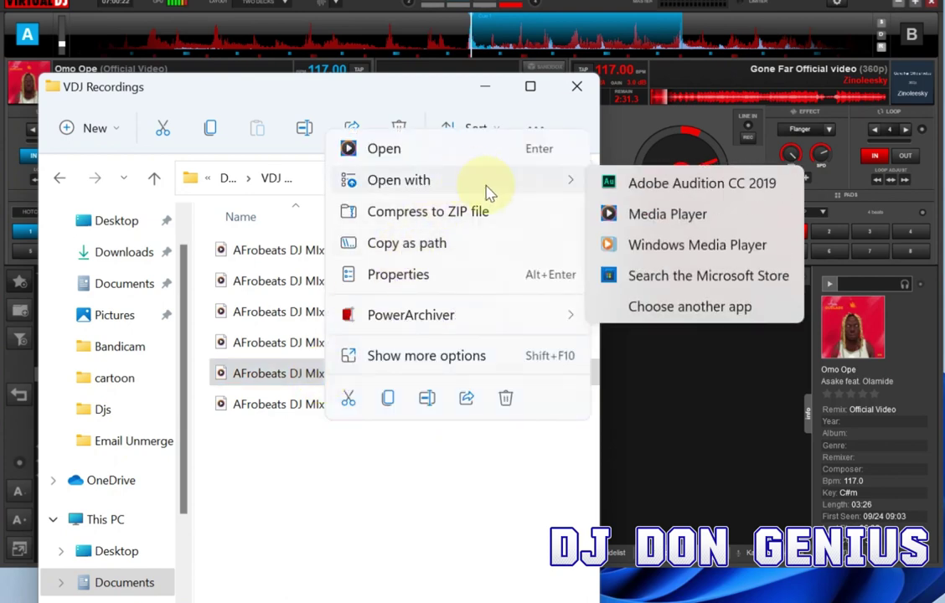
pyautogui.click(654, 219)
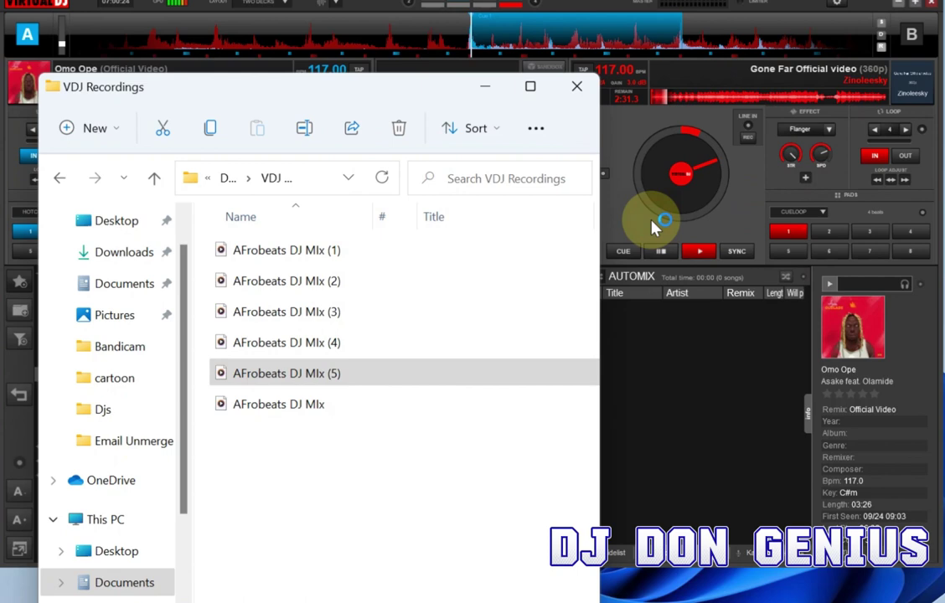
pyautogui.click(483, 88)
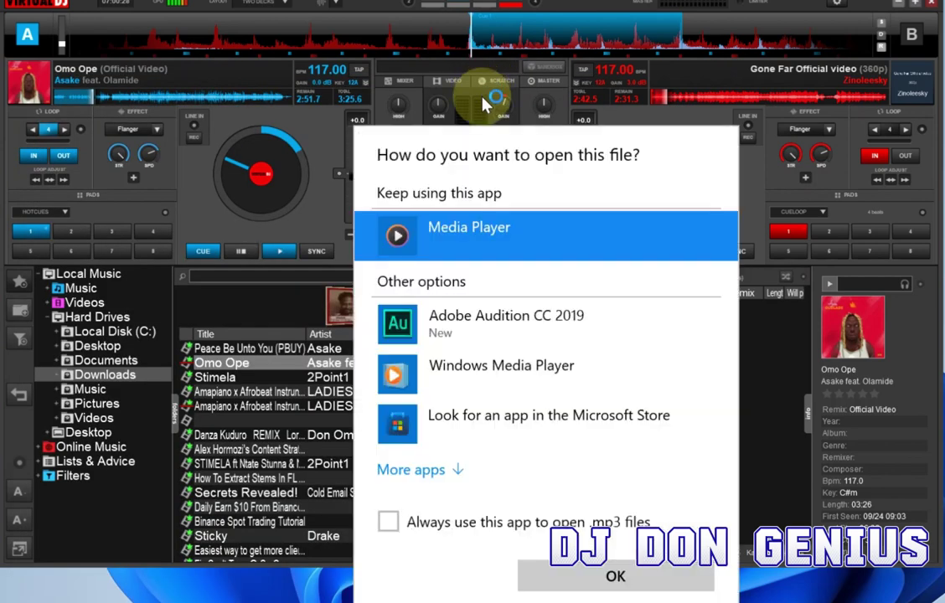
pyautogui.click(609, 581)
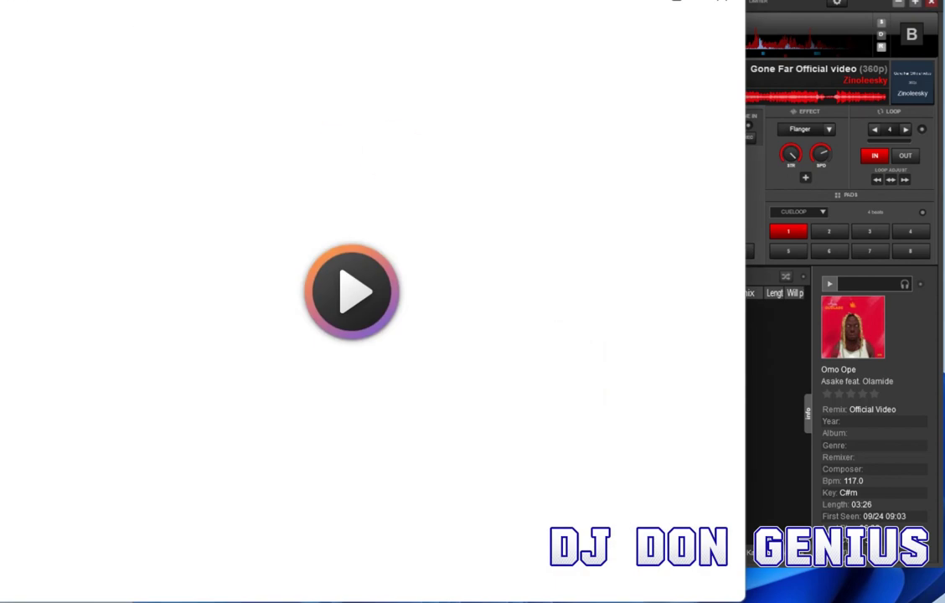
pyautogui.moveTo(71, 17); pyautogui.dragTo(364, 100)
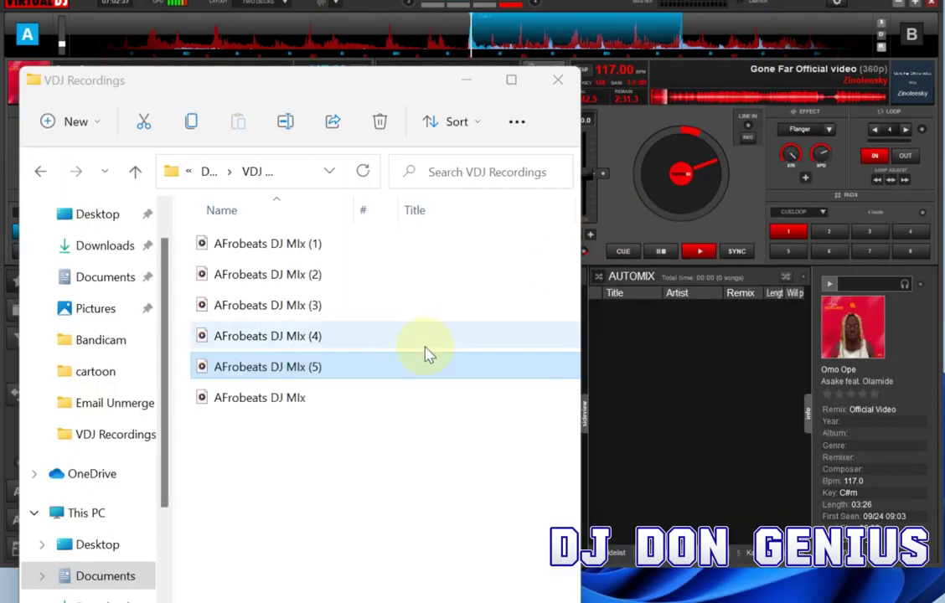
# Open the AFrobeats DJ MIx (5) recording in its default player and minimize the VDJ Recordings window.
pyautogui.click(302, 368)
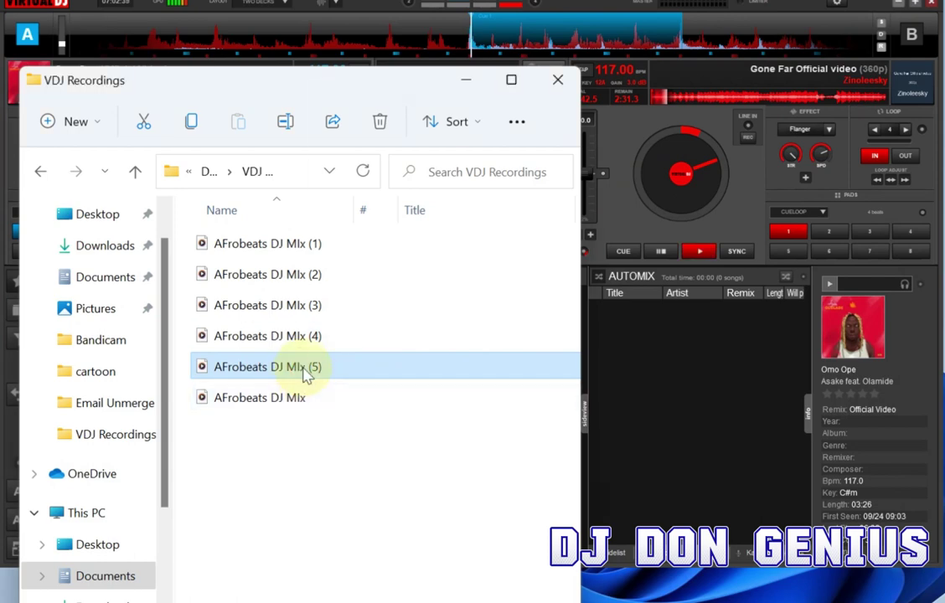
pyautogui.rightClick(306, 373)
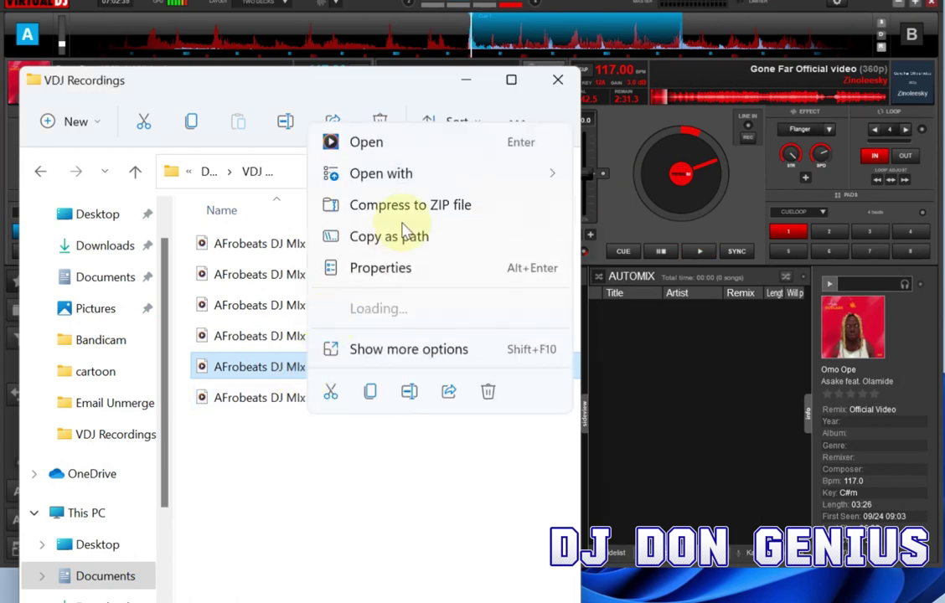
pyautogui.click(474, 147)
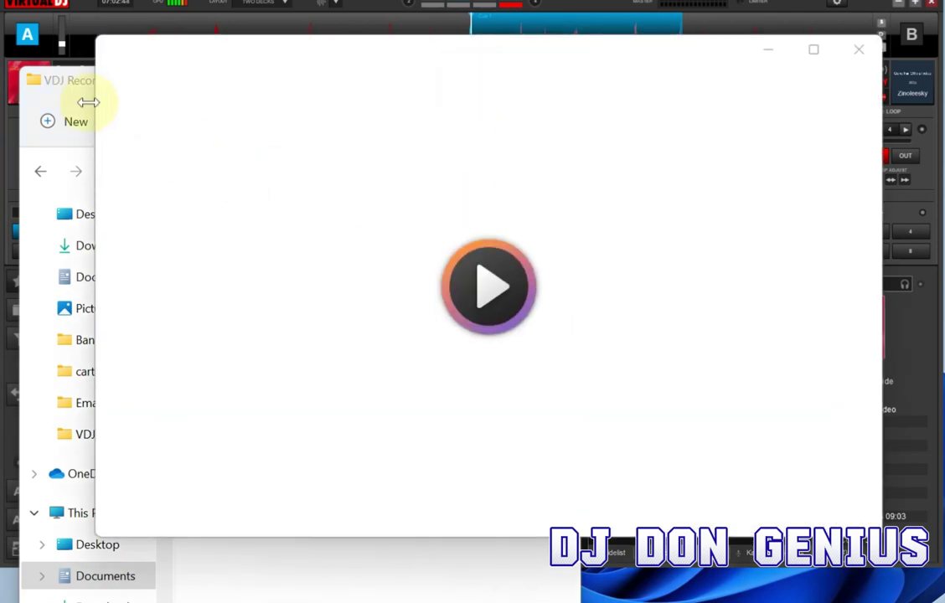
pyautogui.click(86, 103)
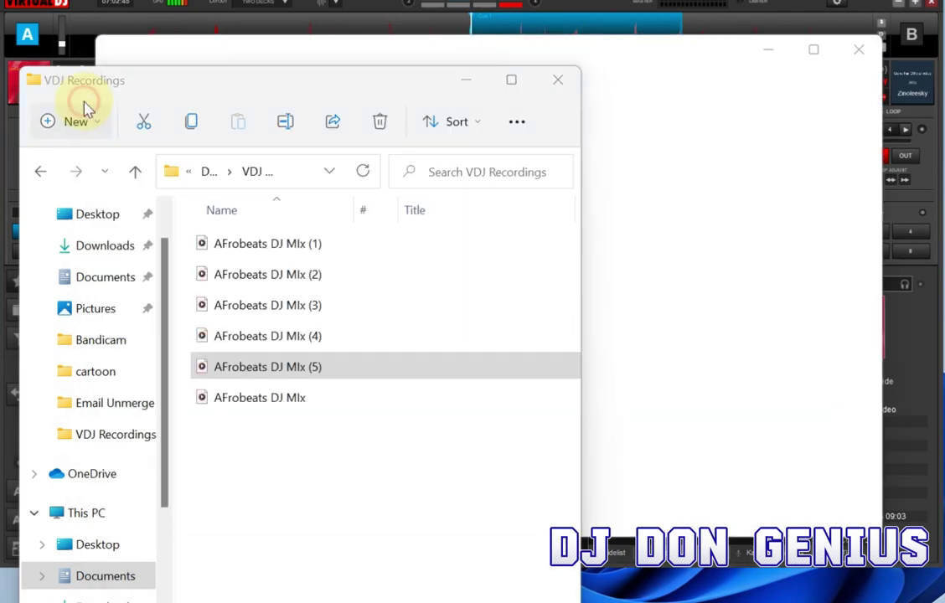
pyautogui.click(82, 118)
pyautogui.click(467, 80)
pyautogui.click(466, 81)
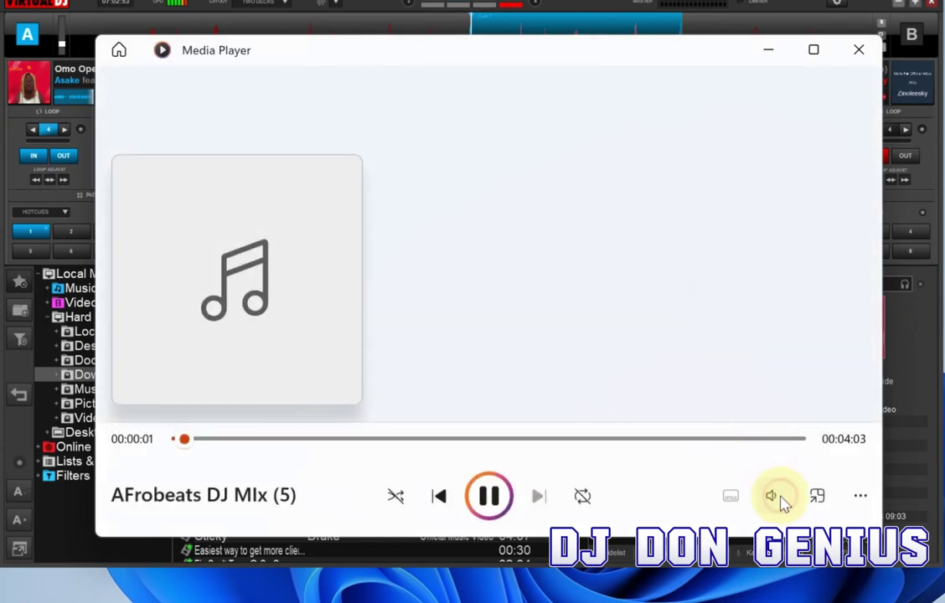
# Turn up the volume in Media Player to listen to the recorded mix, pause it and minimize the player.
pyautogui.click(780, 500)
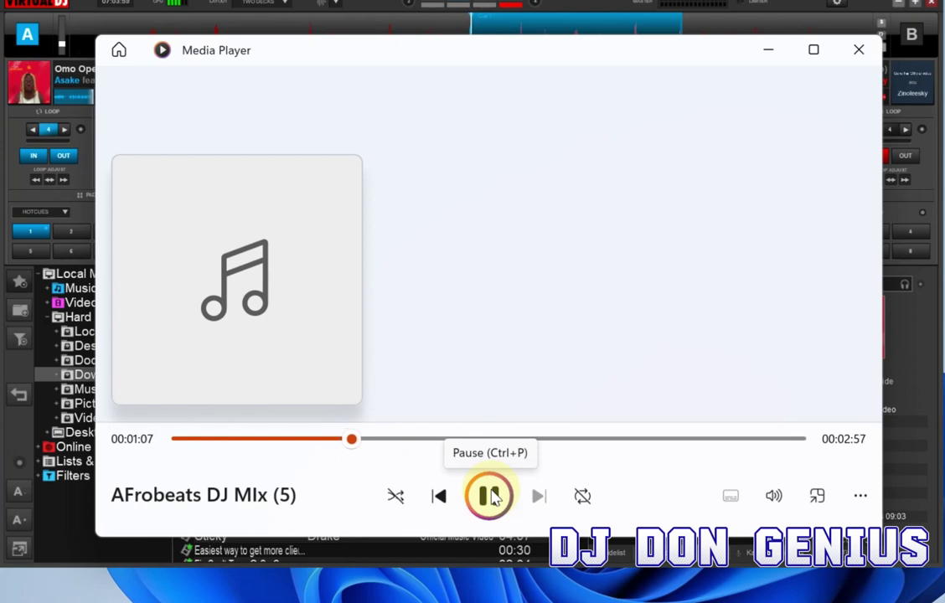
pyautogui.click(490, 496)
pyautogui.click(761, 67)
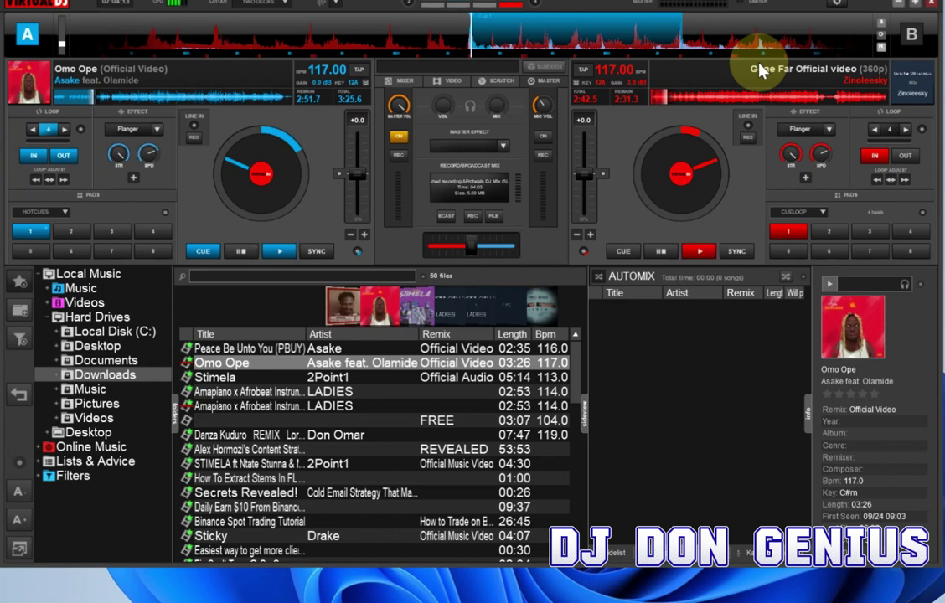
# Return to VirtualDJ, set deck A's loop length to 8 beats and start playing Omo Ope.
pyautogui.click(759, 63)
pyautogui.press('Left')
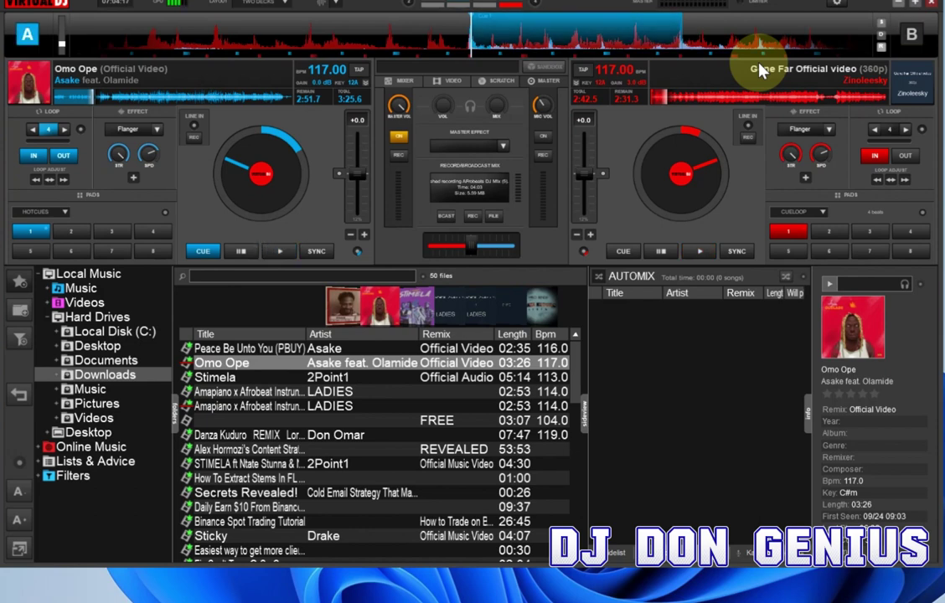
pyautogui.press('Right')
pyautogui.press('space')
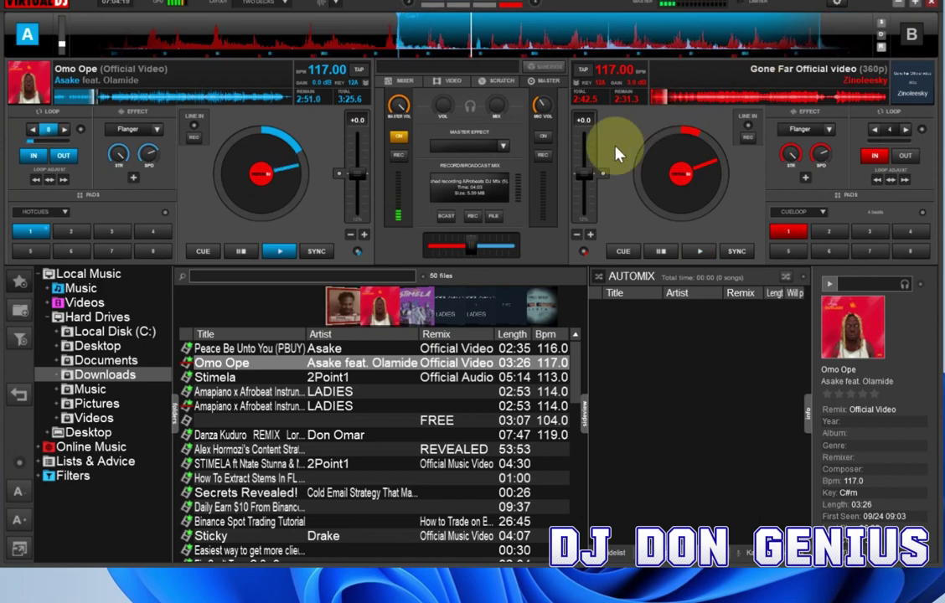
# Load Stimela onto deck B, play it and release its 8-beat loop, and make deck A active.
pyautogui.doubleClick(250, 378)
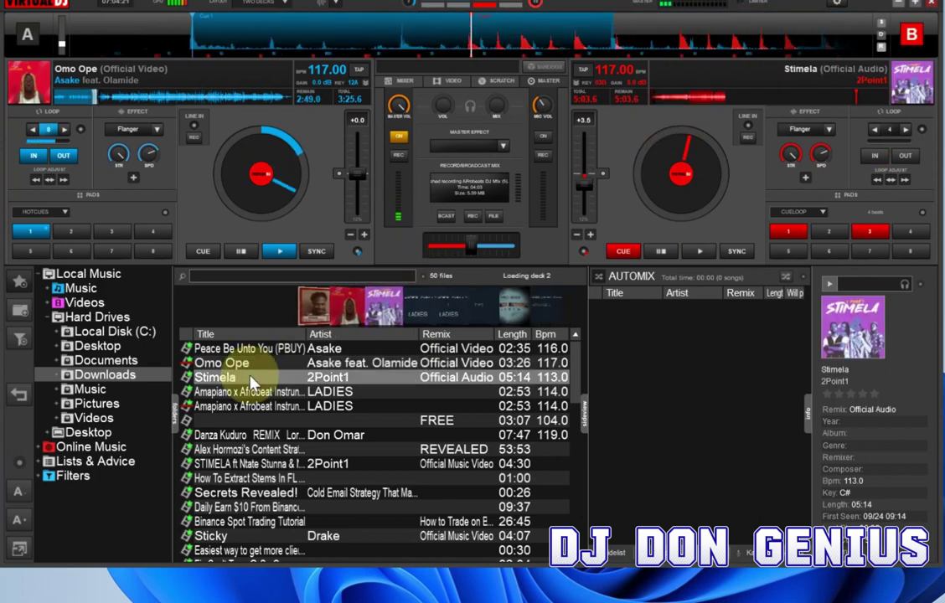
pyautogui.press('space')
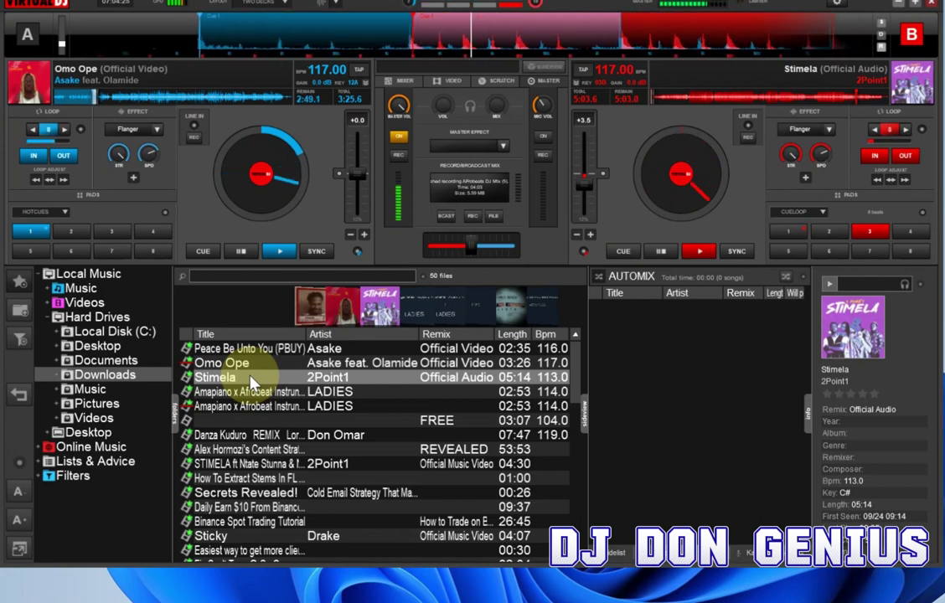
pyautogui.press('1')
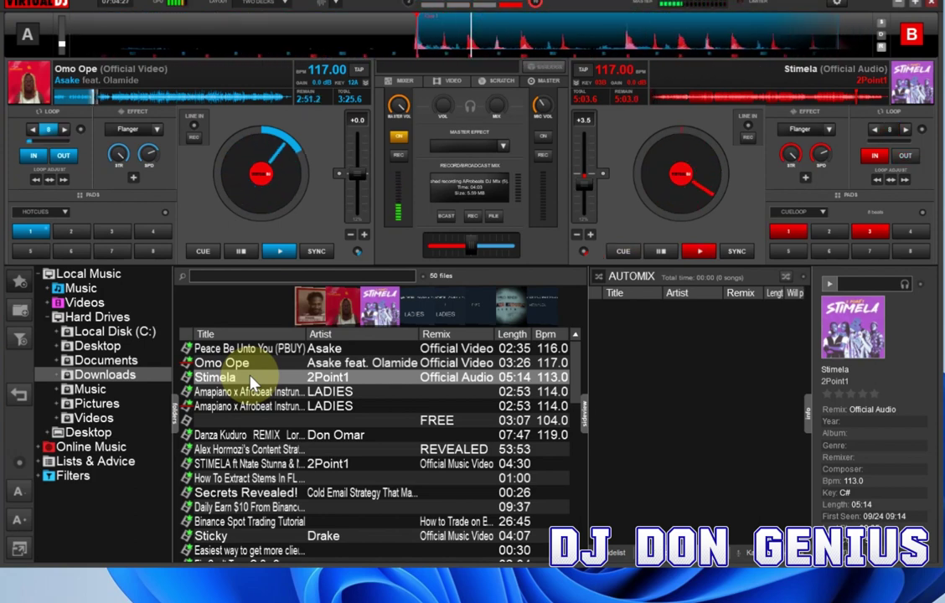
pyautogui.press('Tab')
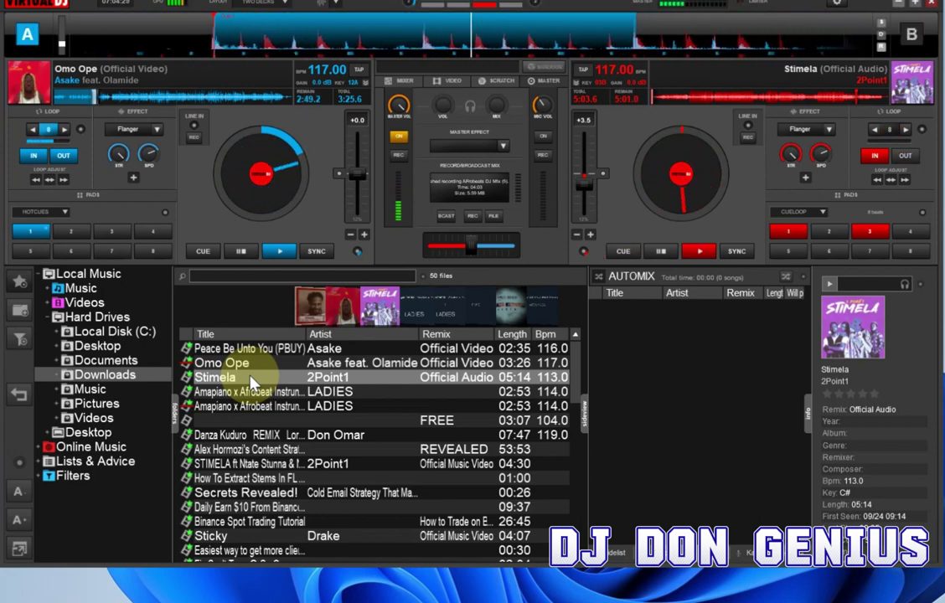